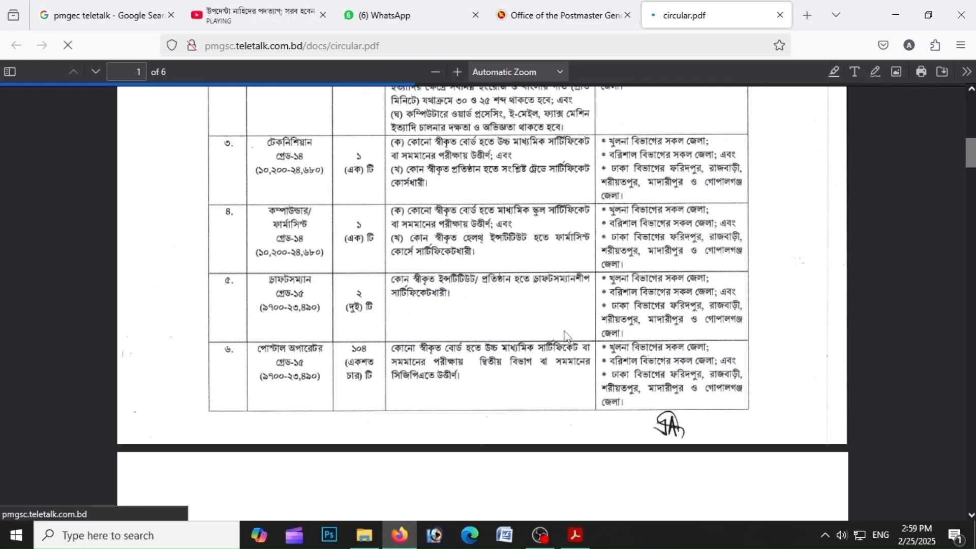
Scroll through the circular PDF's tables of posts and eligibility requirements
scroll(567, 335, down, 5)
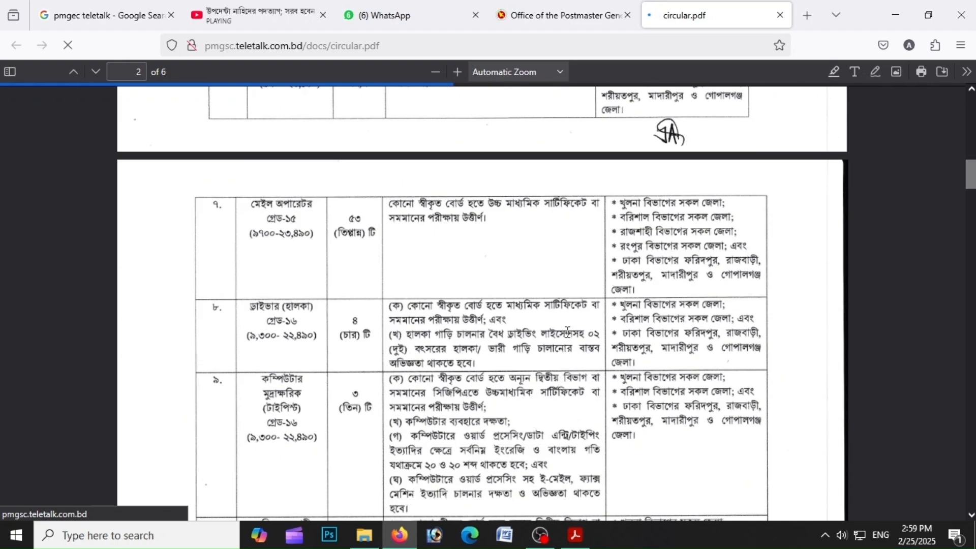
scroll(568, 331, down, 8)
scroll(570, 338, down, 5)
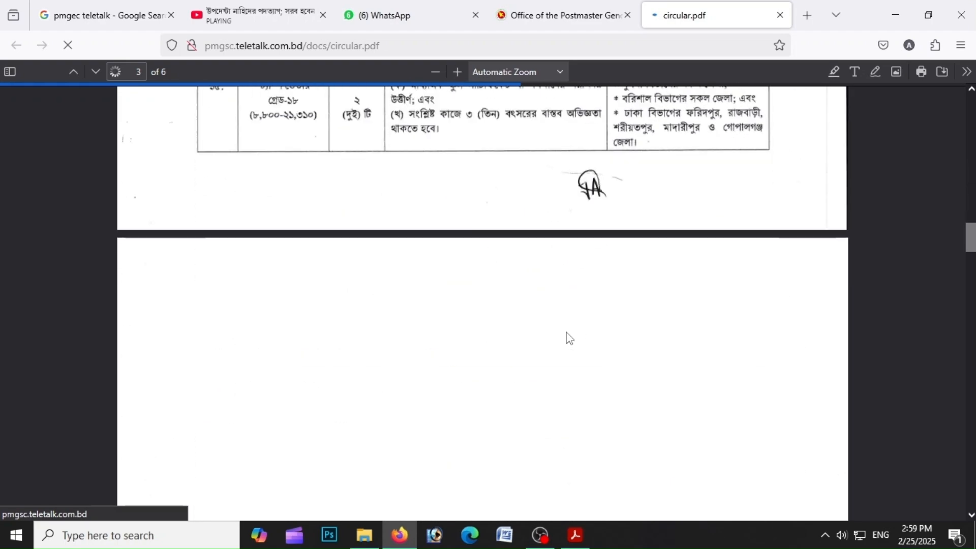
scroll(569, 338, up, 13)
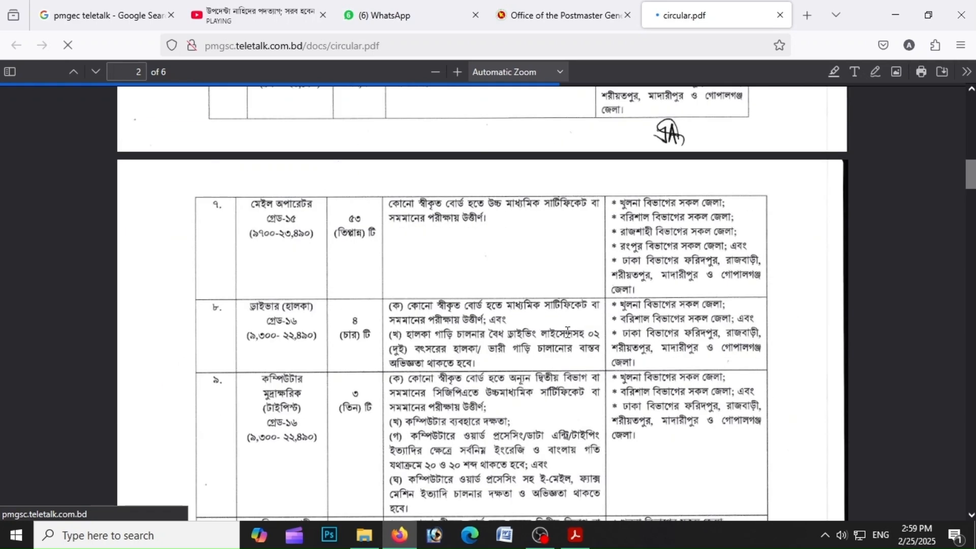
scroll(567, 331, up, 5)
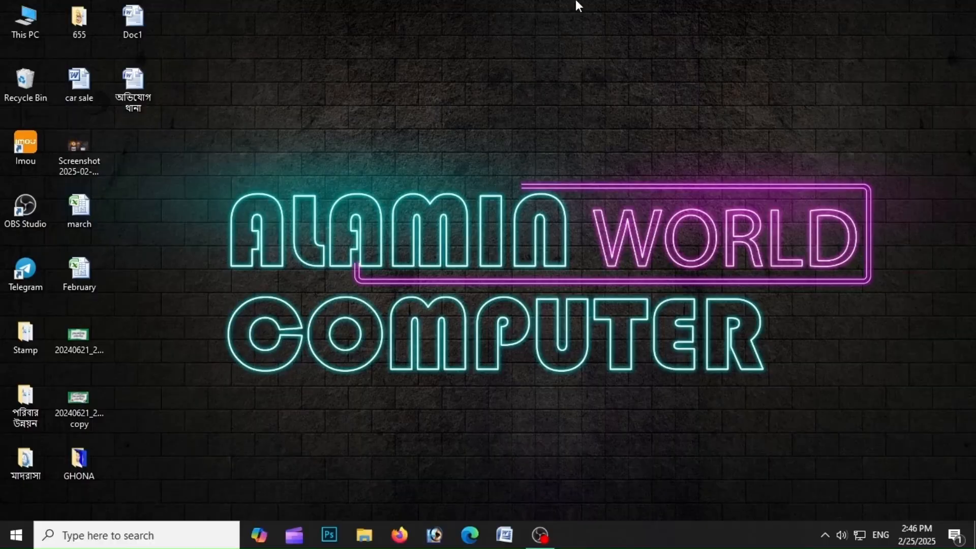
right_click(577, 3)
click(606, 40)
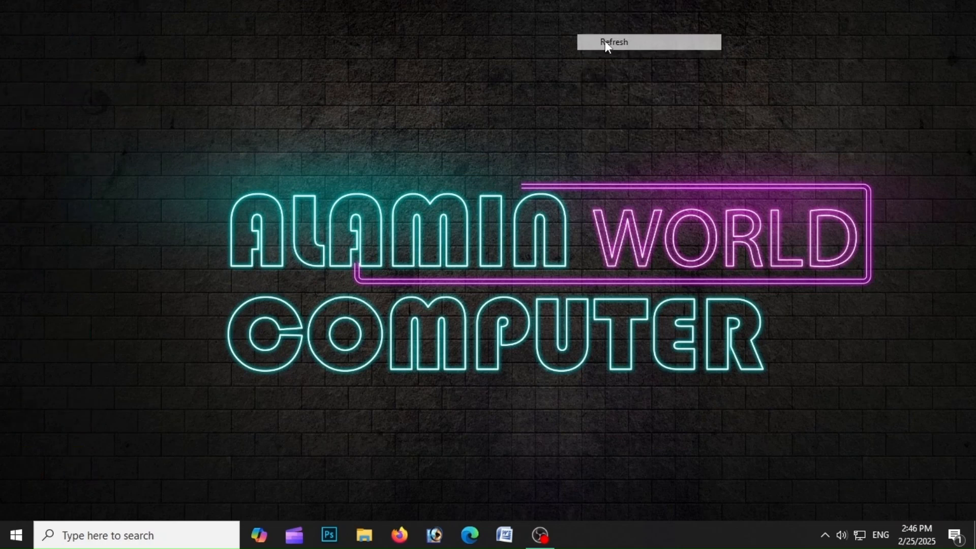
right_click(606, 42)
click(645, 83)
right_click(646, 81)
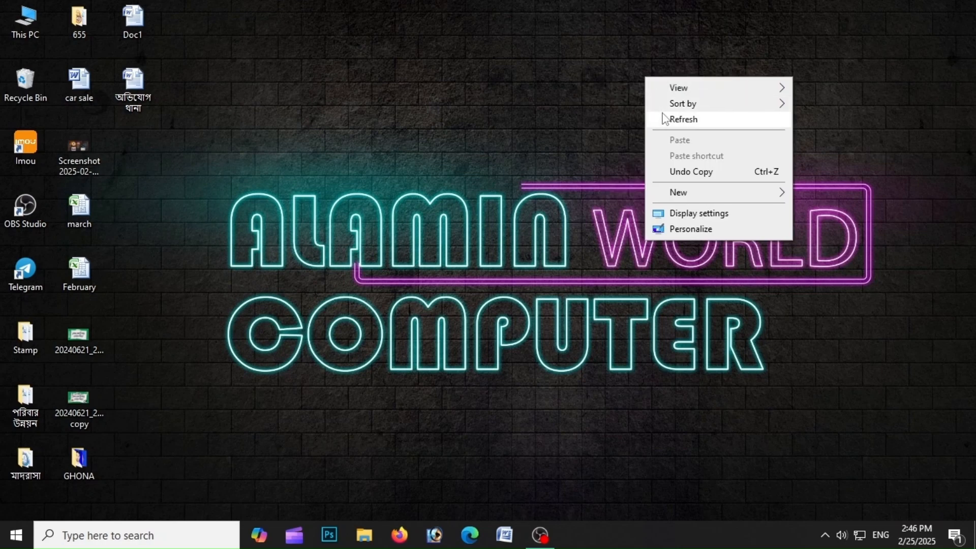
click(664, 119)
right_click(577, 3)
click(605, 39)
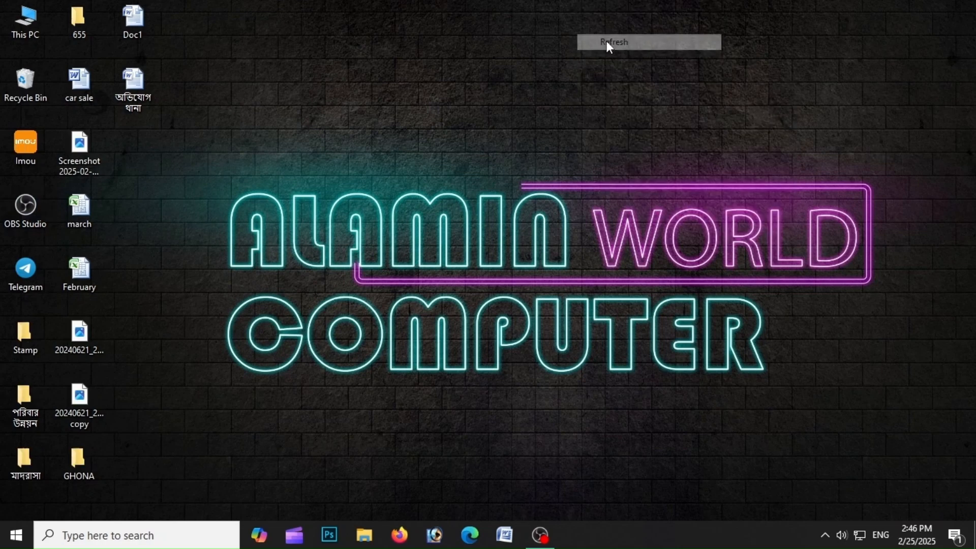
right_click(605, 41)
click(645, 83)
right_click(646, 77)
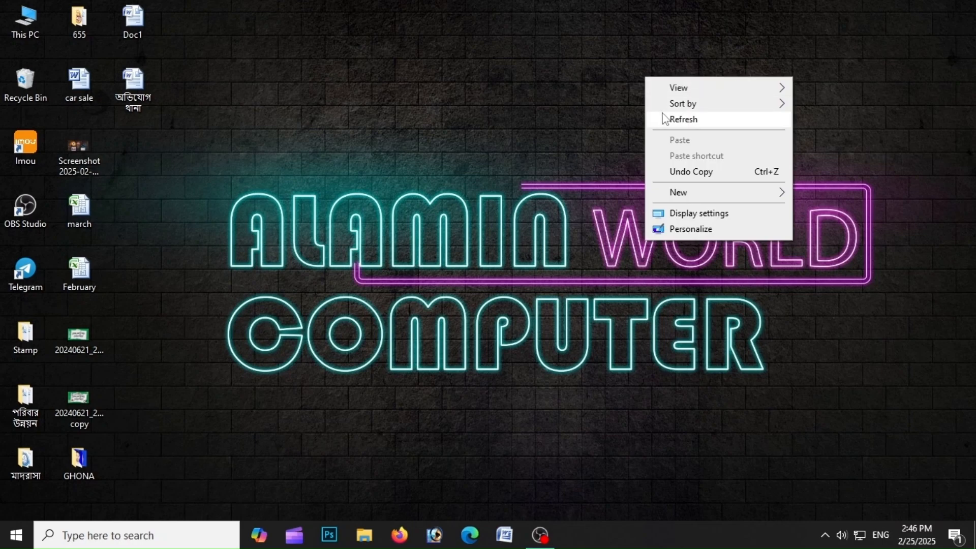
click(662, 119)
Open Firefox and go to the pmgsc.teletalk.com.bd recruitment site
click(399, 535)
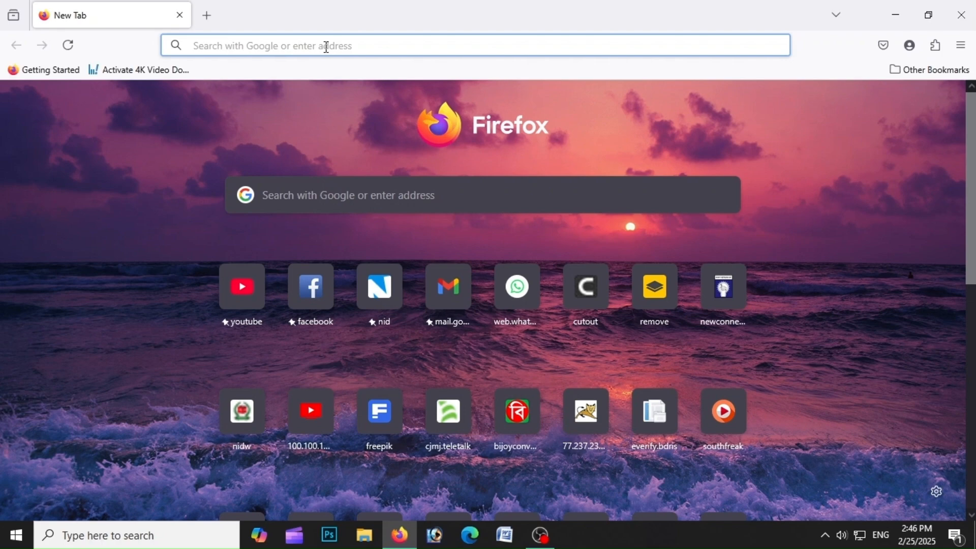
text(p)
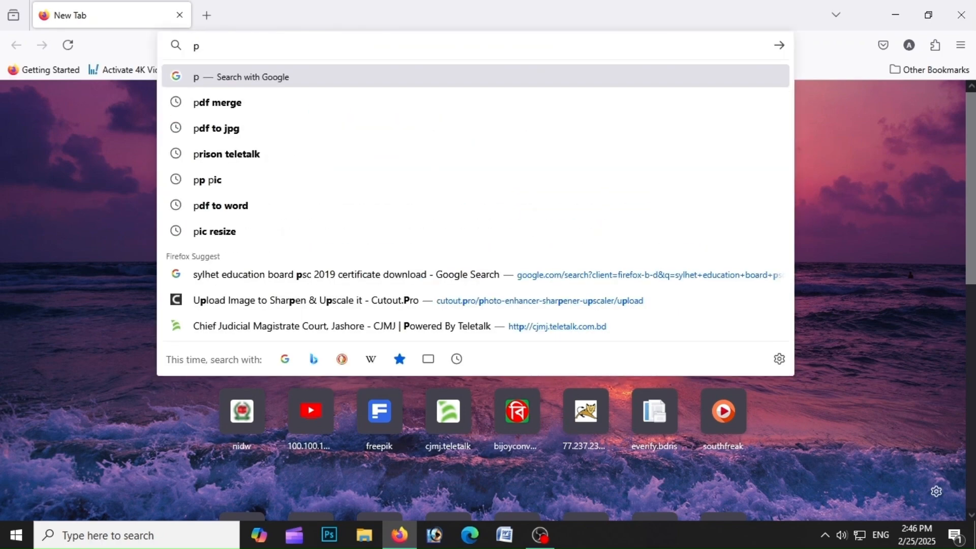
text(gm)
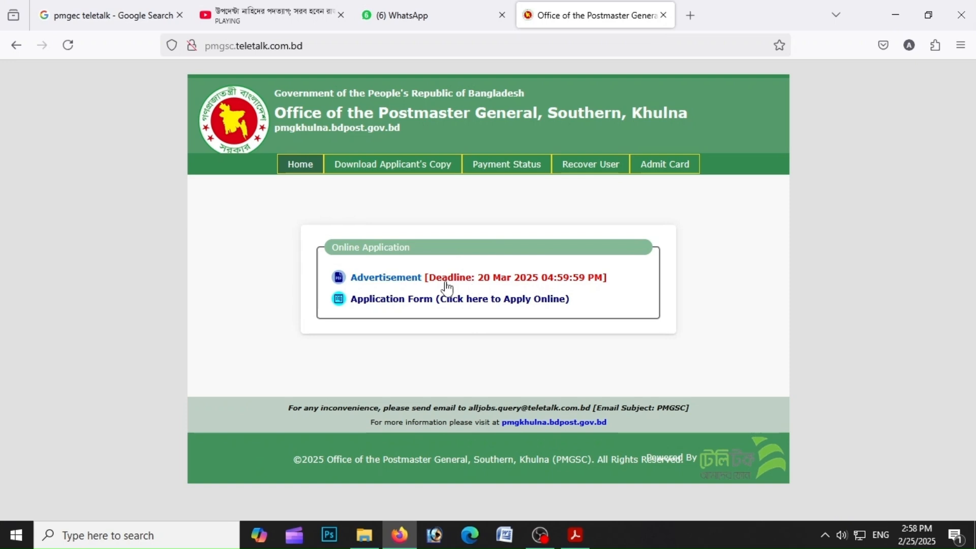
Open the advertisement circular PDF and read through its posts, qualifications and eligible districts
click(403, 279)
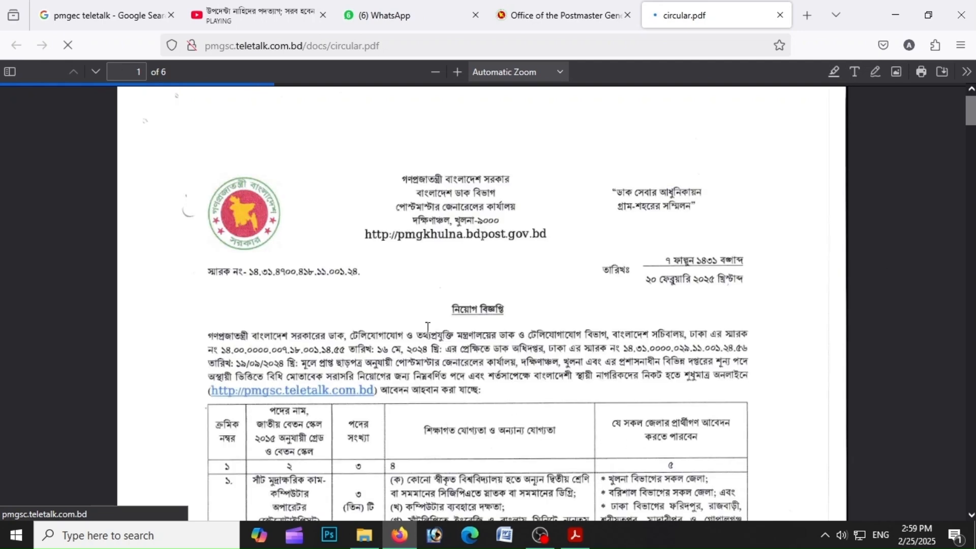
scroll(563, 328, down, 15)
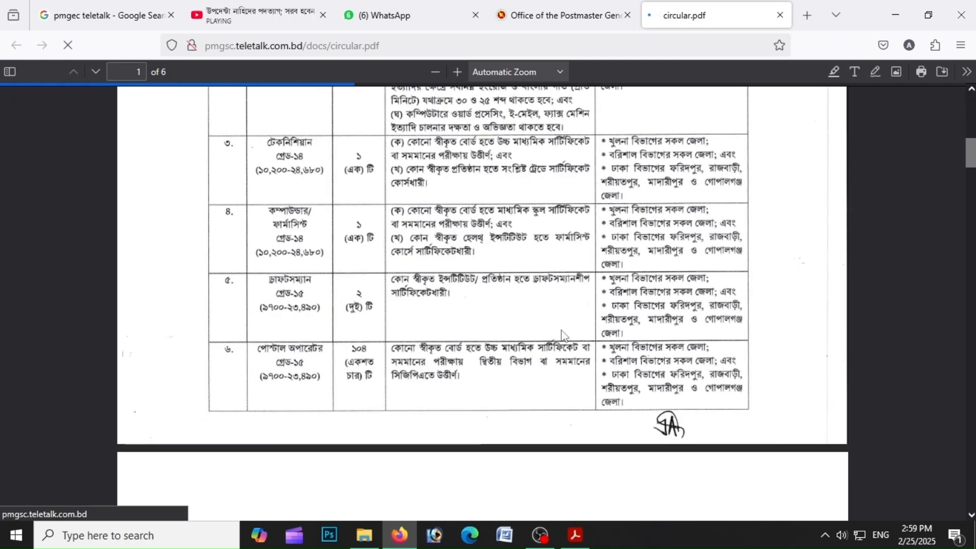
scroll(566, 336, up, 7)
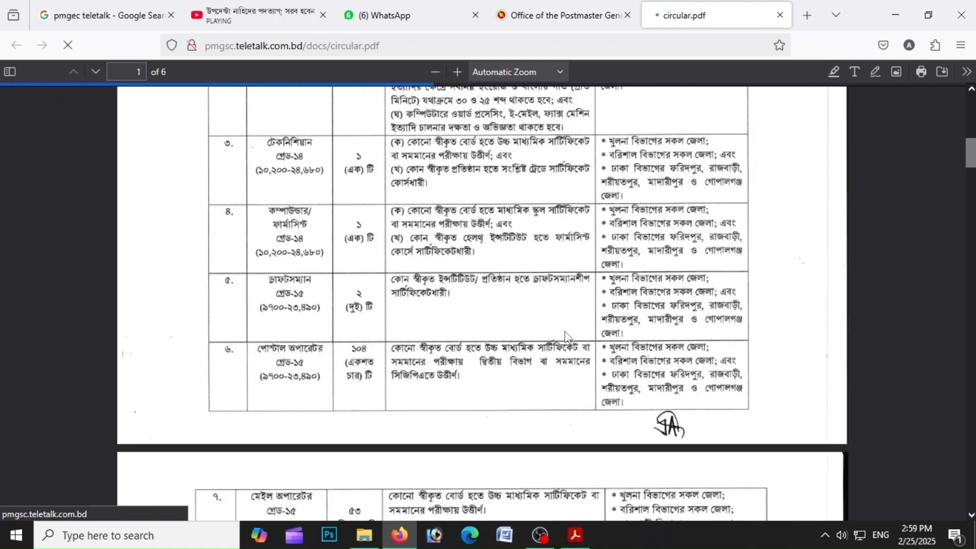
scroll(566, 338, down, 5)
scroll(568, 335, down, 10)
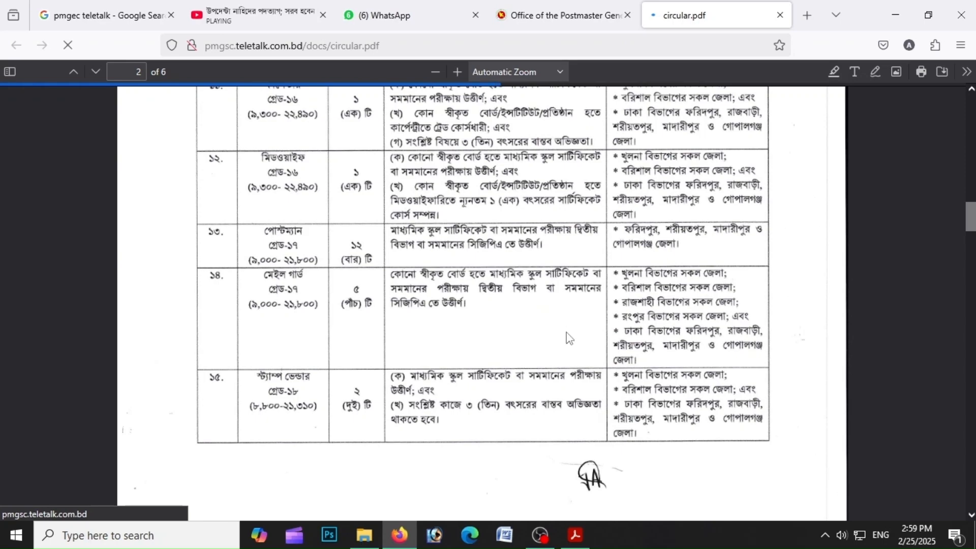
scroll(570, 338, down, 6)
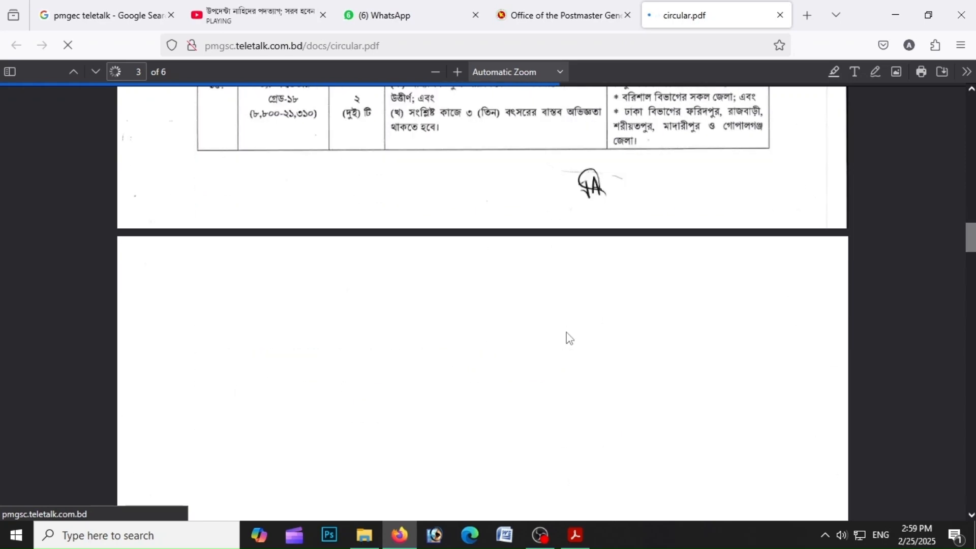
scroll(569, 338, up, 15)
scroll(568, 333, up, 5)
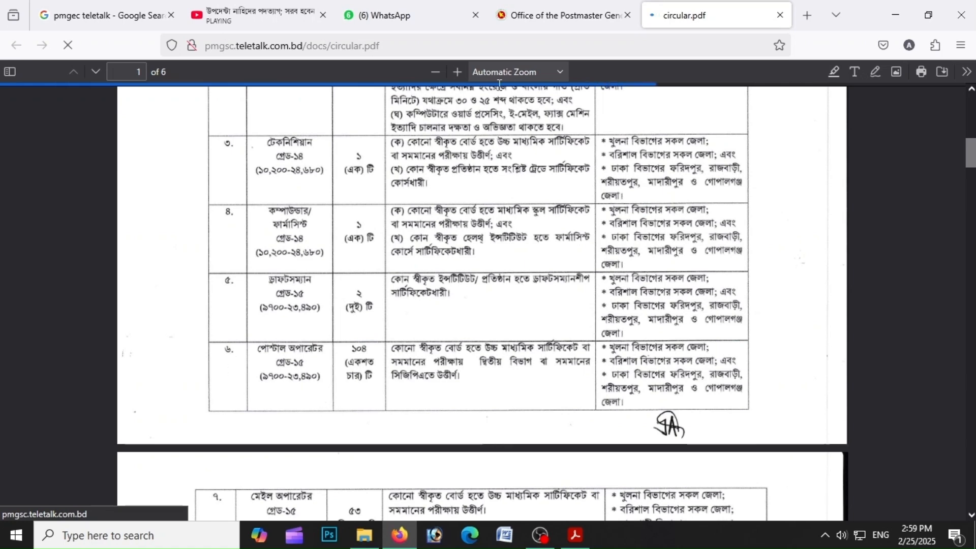
Return to the recruitment site, open the online application form and select the Postal Operator post
click(575, 15)
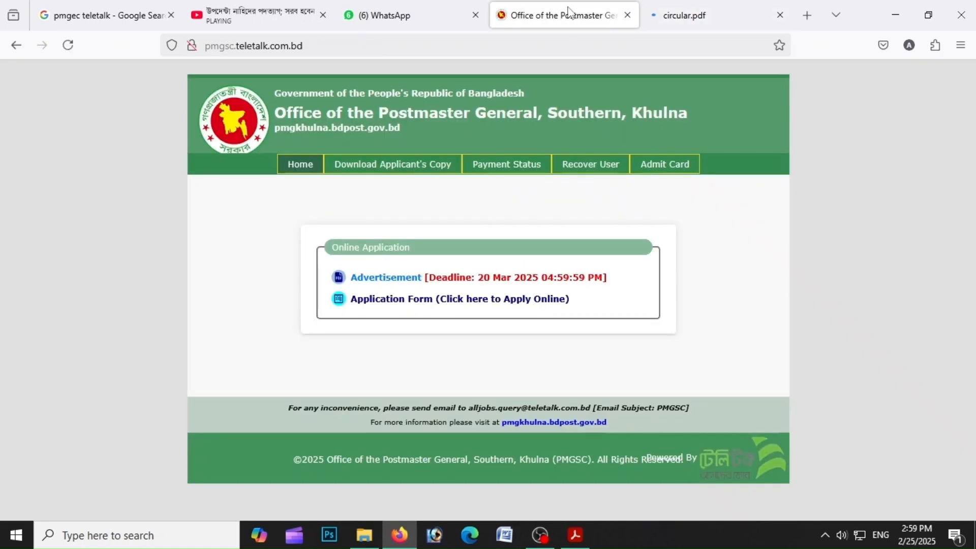
click(478, 300)
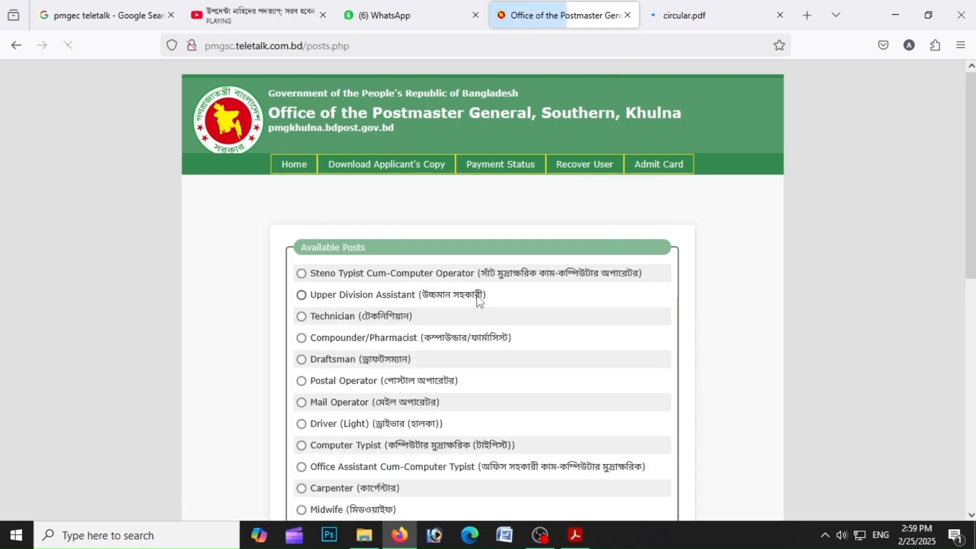
drag(971, 180, 965, 347)
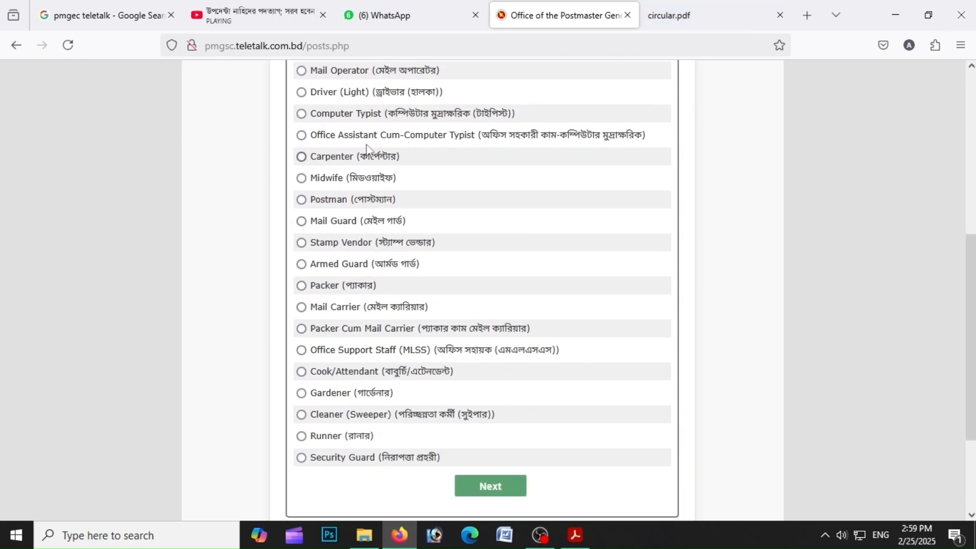
drag(971, 320, 970, 243)
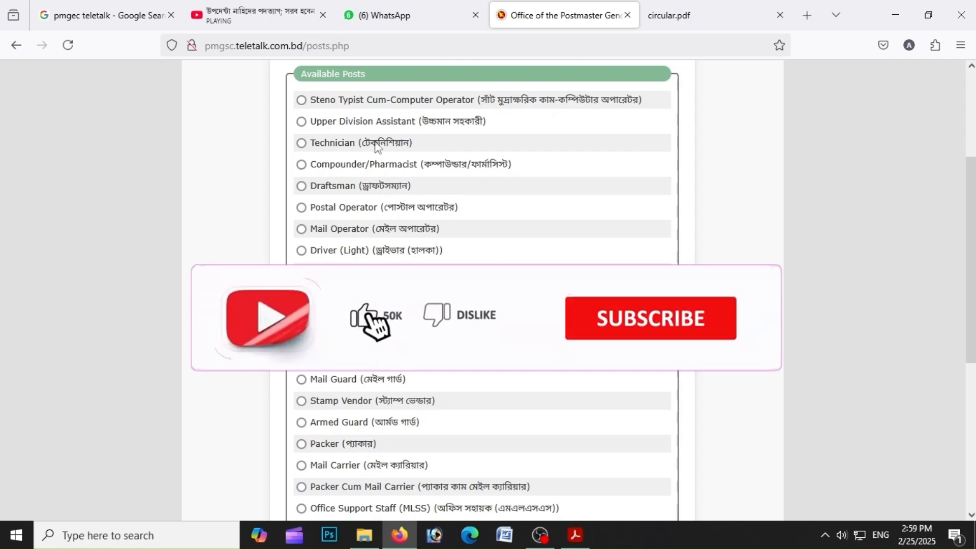
click(314, 210)
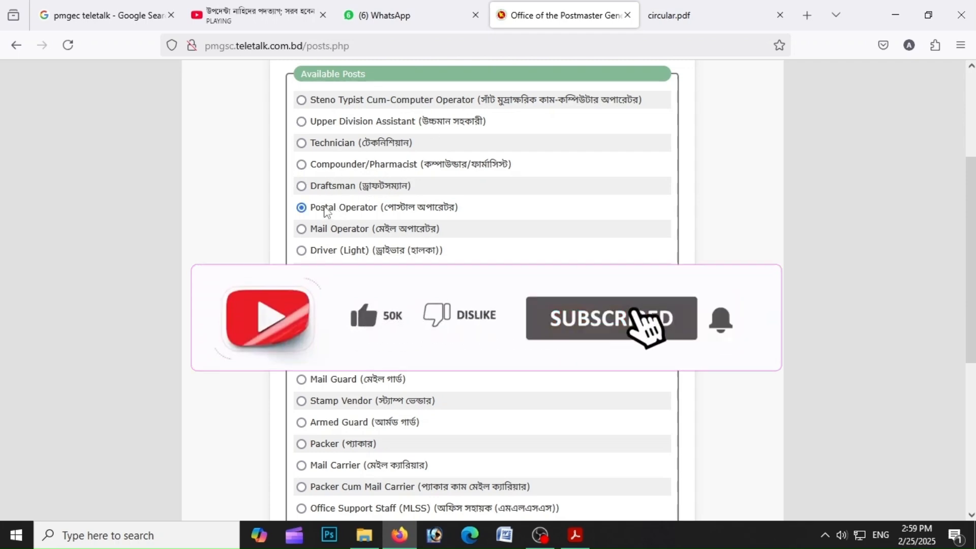
Continue past the post list and the AllJobs premium member page with No as the answer
scroll(503, 260, down, 5)
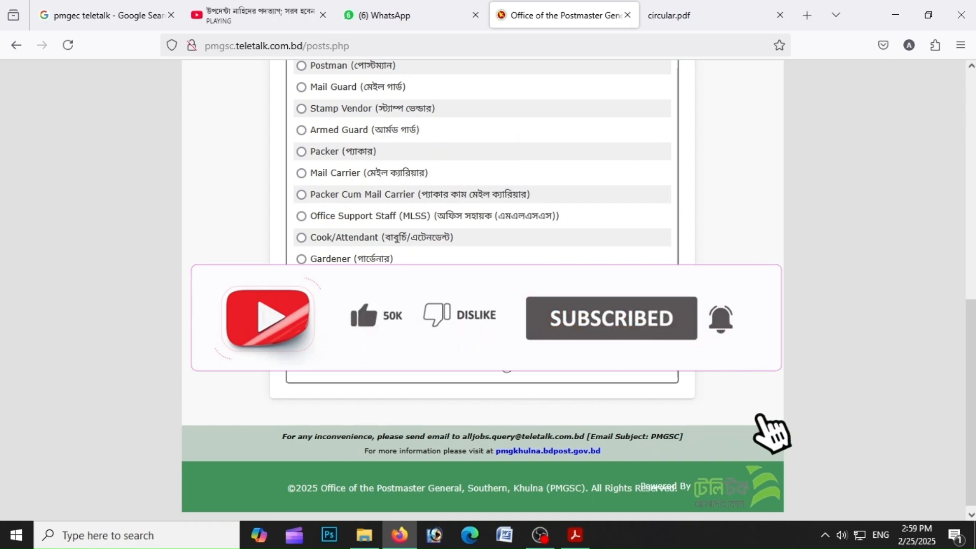
click(507, 362)
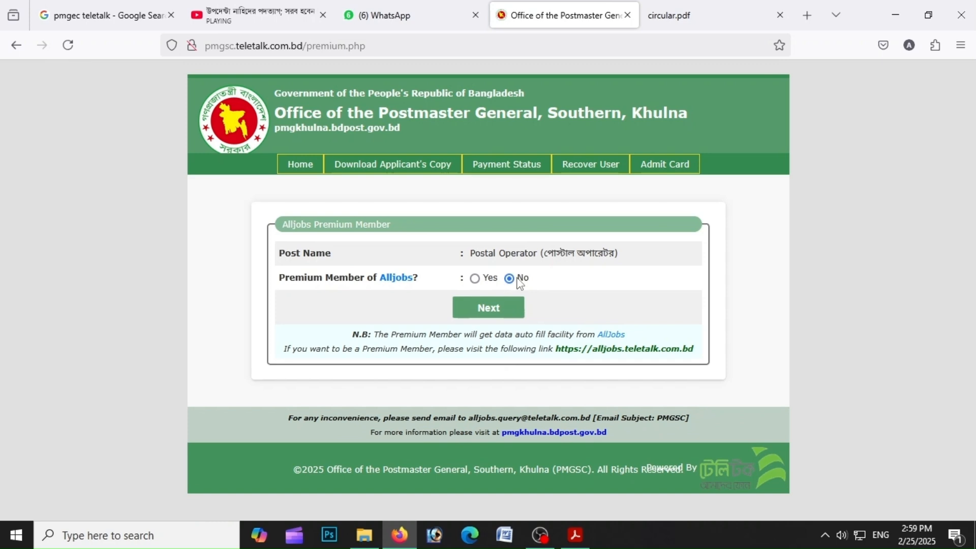
click(509, 311)
Enter the applicant's full name in the Applicant's Name field of the application form
scroll(970, 153, down, 1)
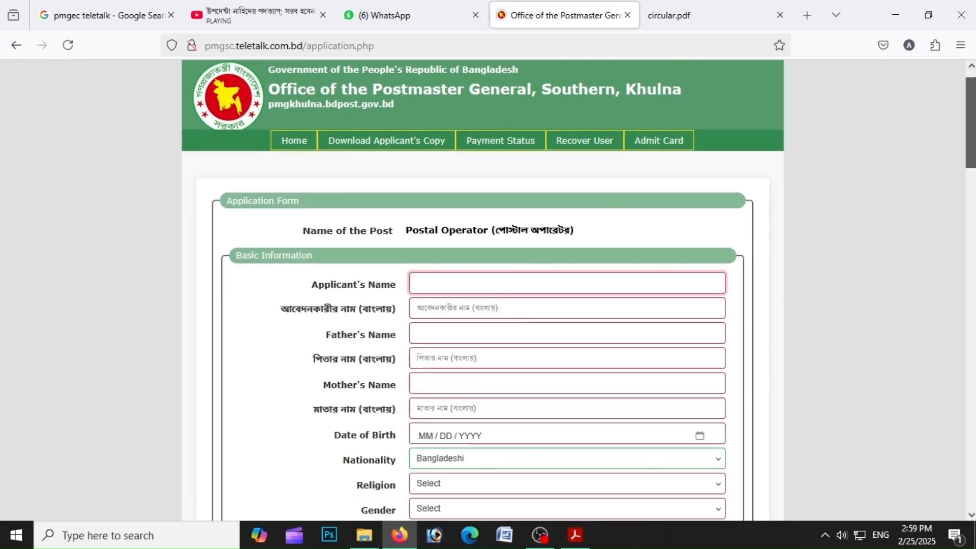
scroll(560, 305, down, 3)
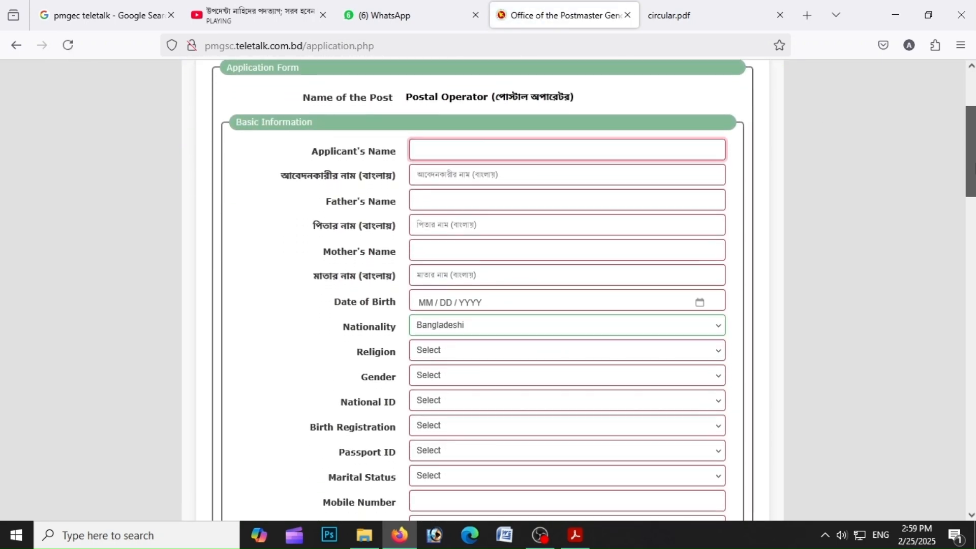
scroll(559, 305, down, 2)
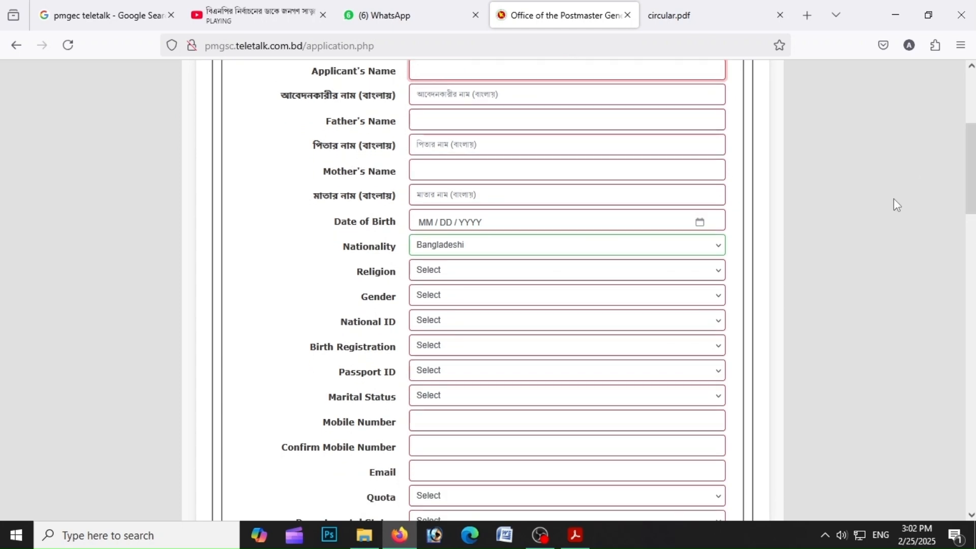
click(434, 72)
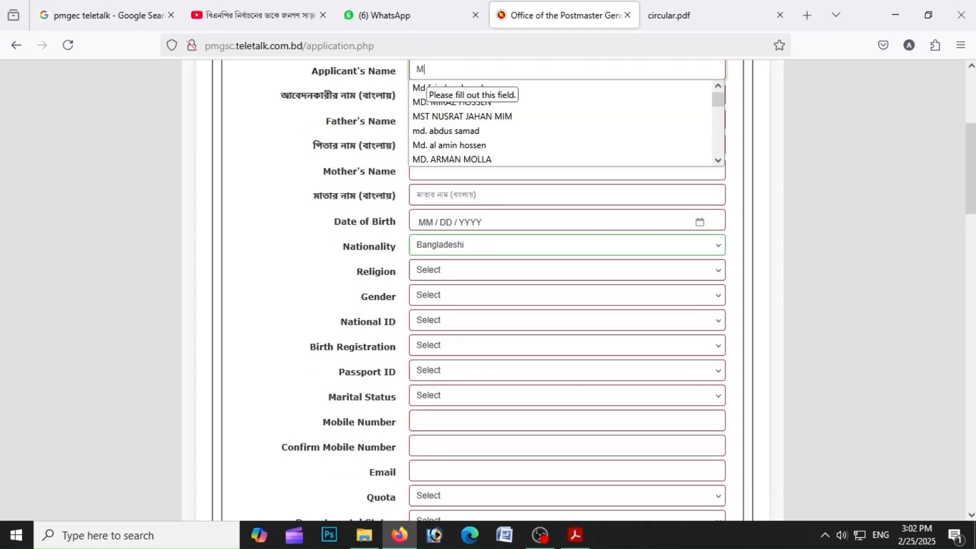
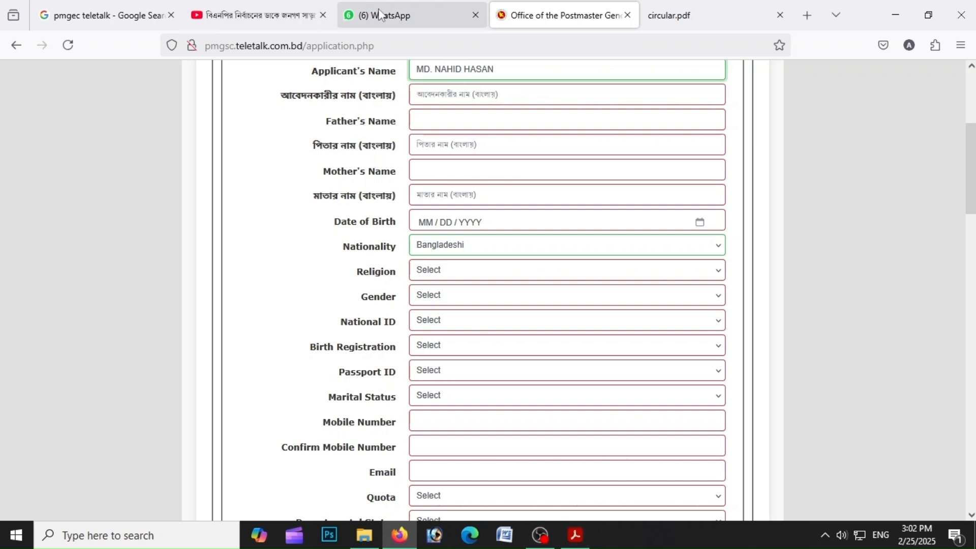
Fill in the father's full name in the Father's Name field
click(466, 120)
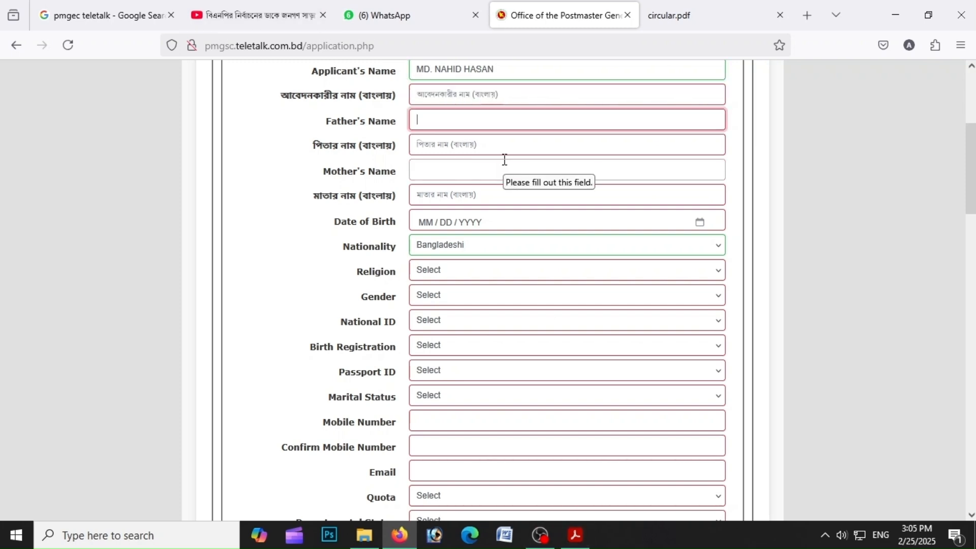
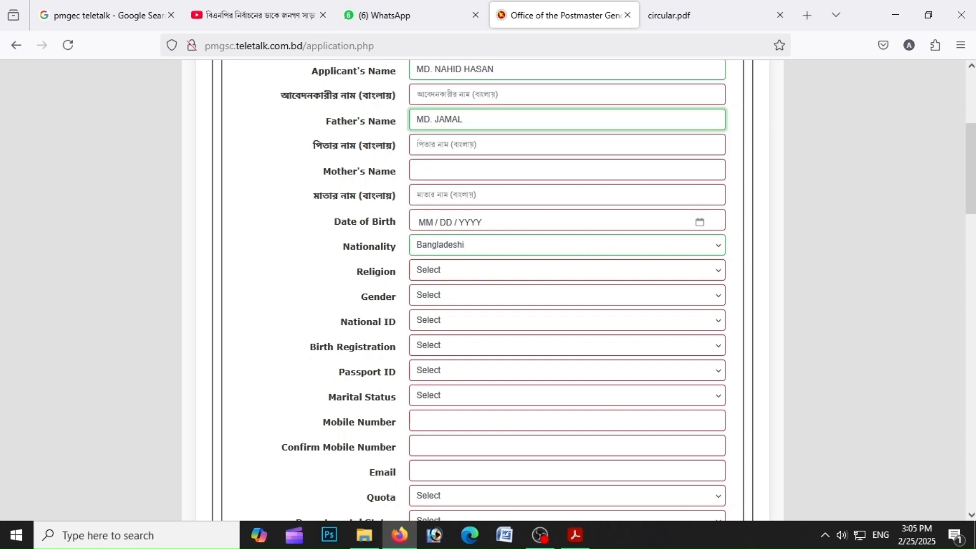
Enter the mother's full name in the Mother's Name field
click(508, 170)
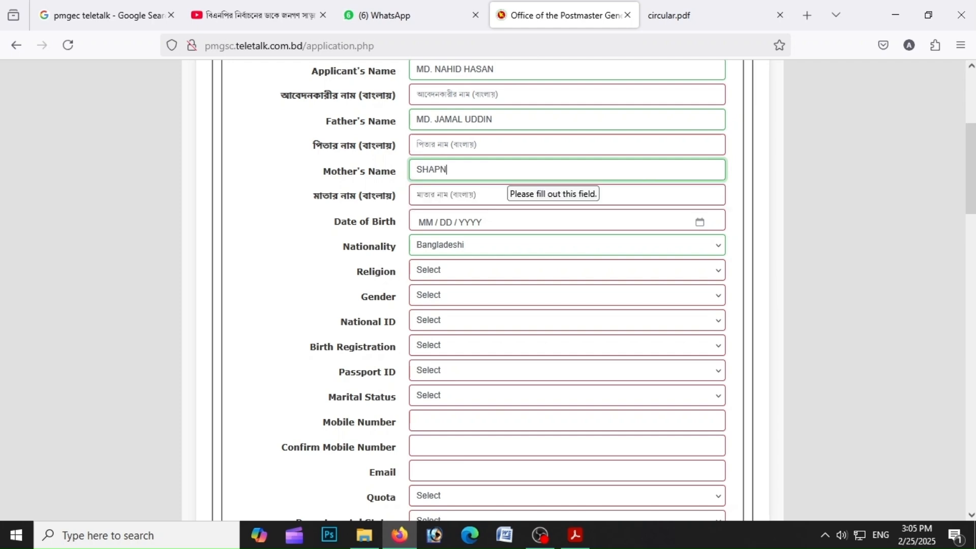
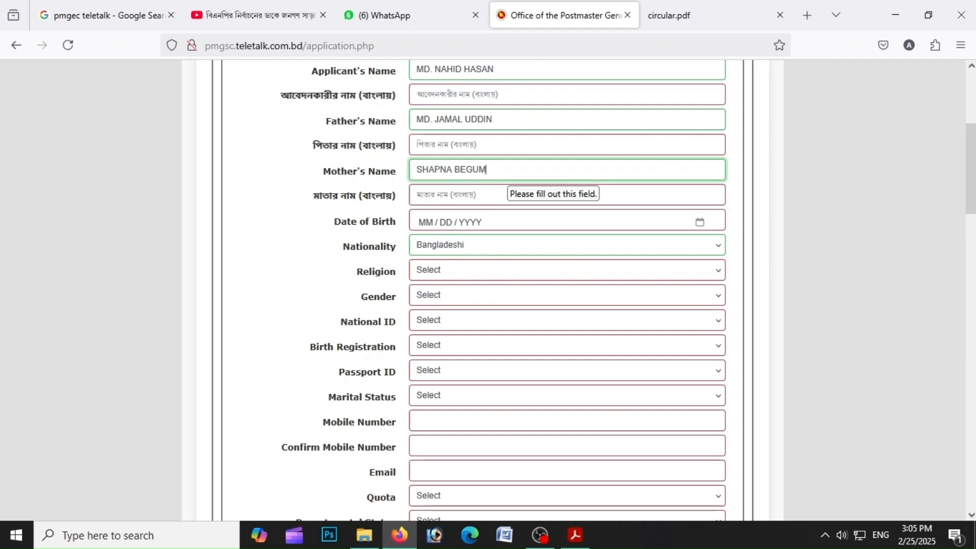
Switch the keyboard input to Bangla and enter the applicant's name in Bangla, picking the matching suggestion
click(825, 534)
click(855, 478)
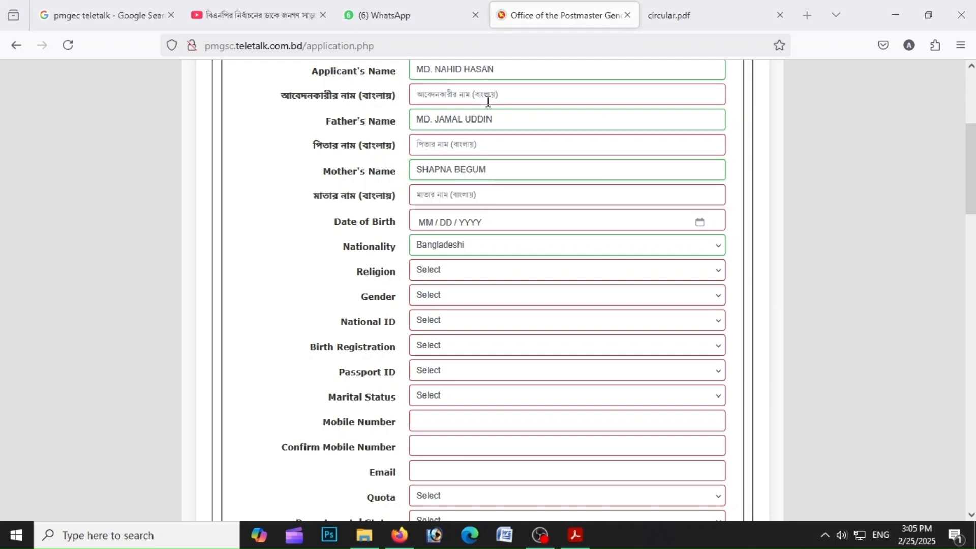
click(490, 96)
text(মোঃ )
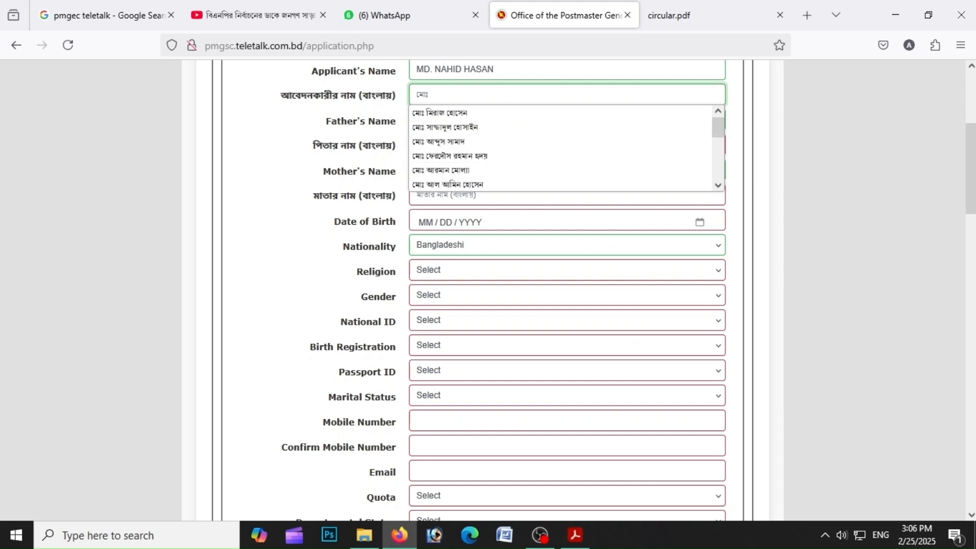
text(না)
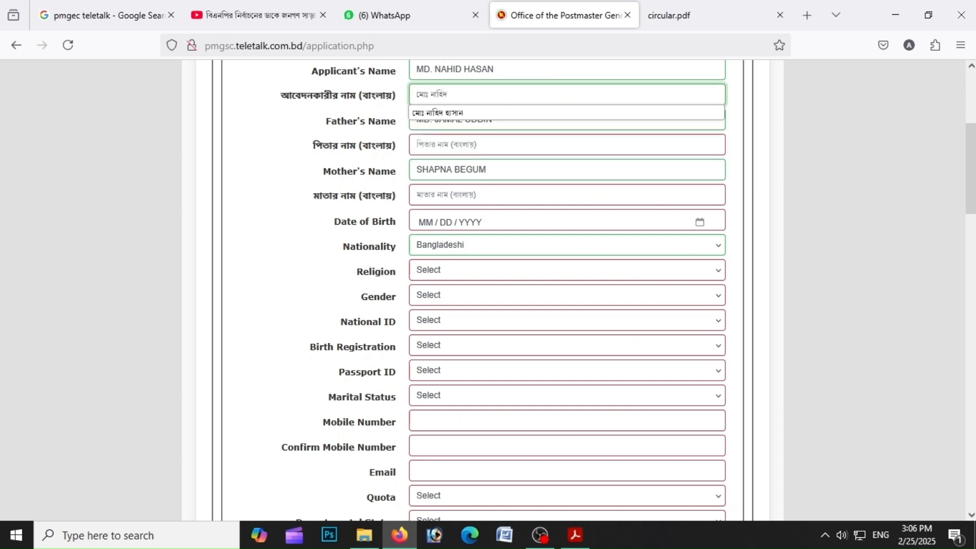
text(হিদ)
key(Down)
key(Return)
Enter the father's name in Bangla in the Bangla father's name field
click(449, 152)
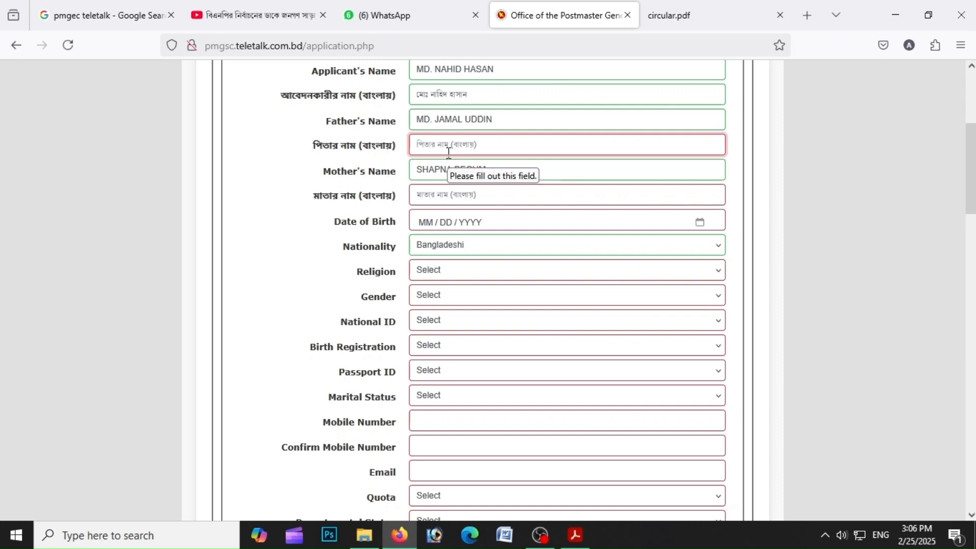
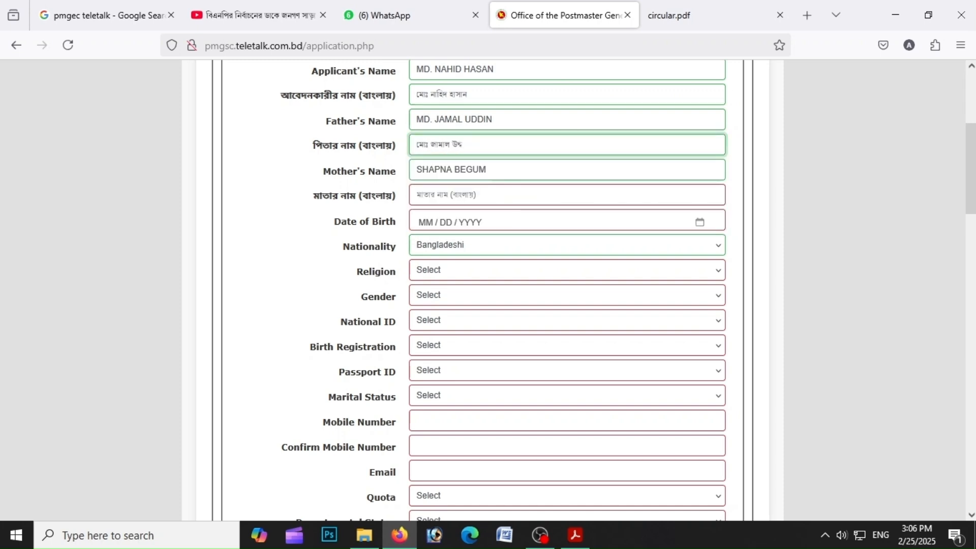
Enter the mother's name in Bangla and switch the keyboard input back to English
click(449, 196)
text(স্ব)
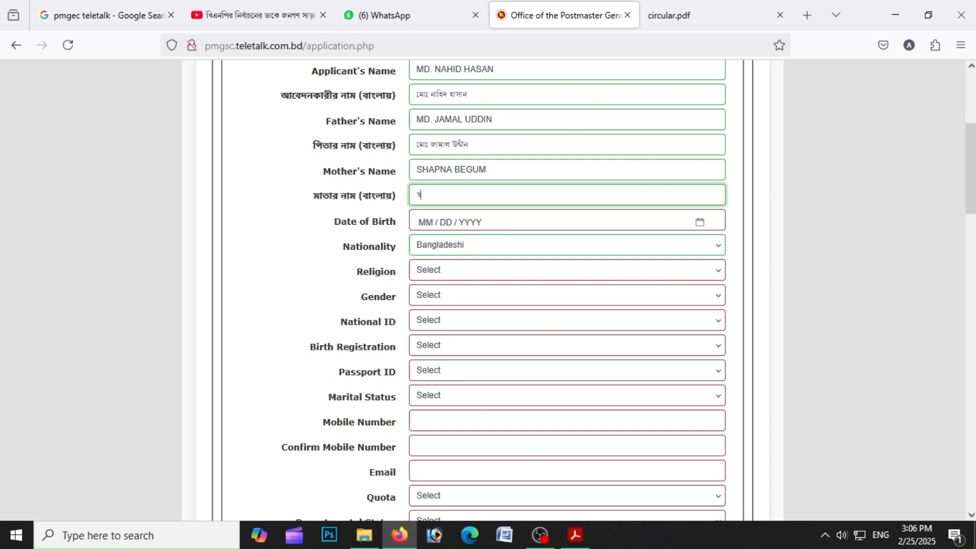
key(BackSpace)
click(825, 535)
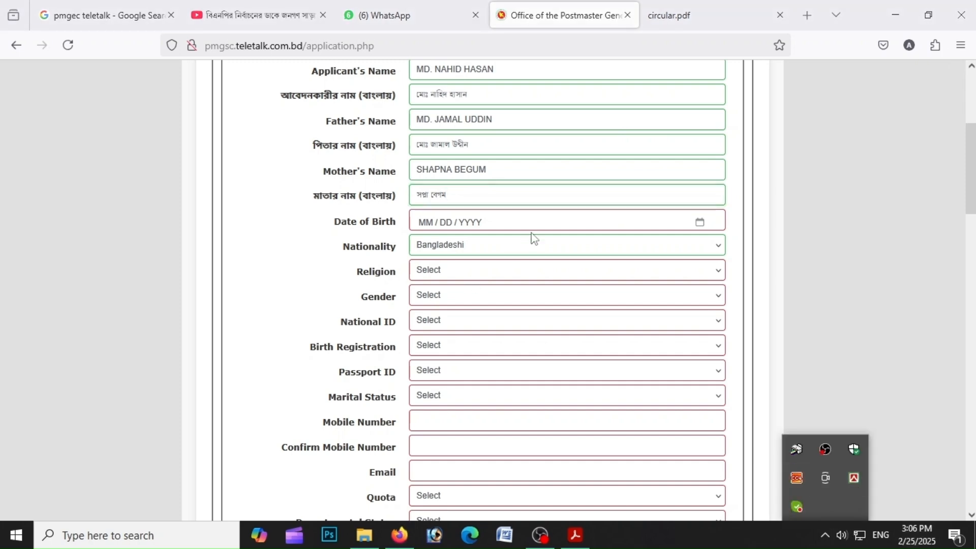
Fill in the applicant's date of birth using the date picker and the day entry
click(615, 222)
click(506, 254)
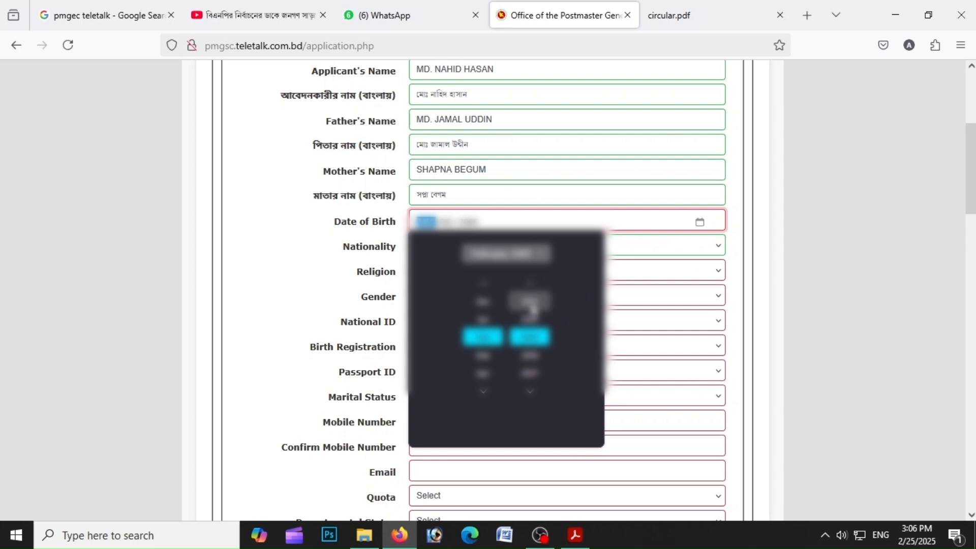
click(530, 285)
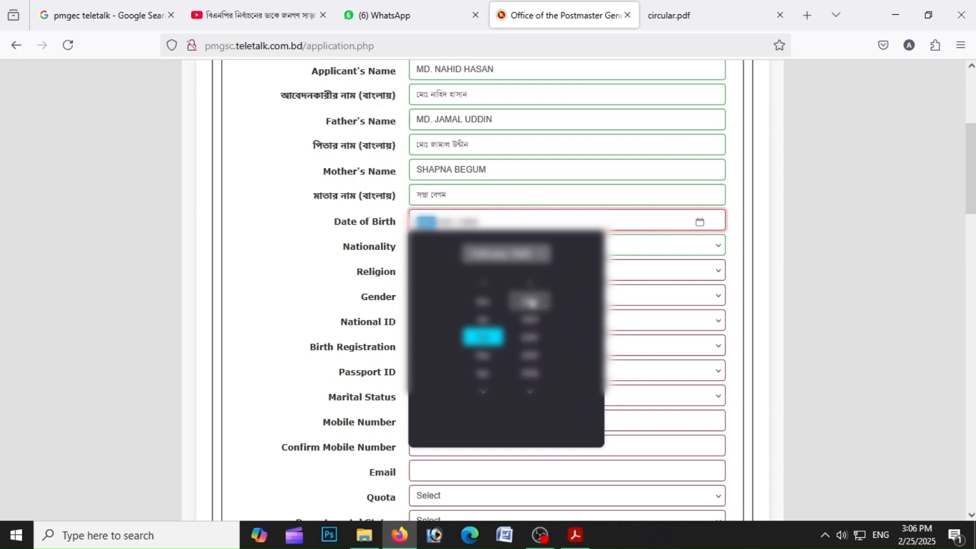
click(530, 302)
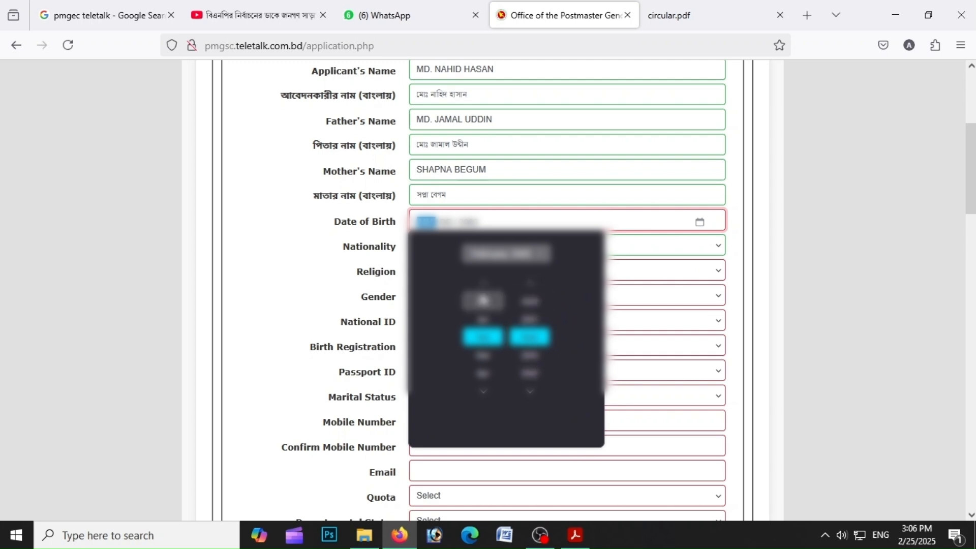
click(485, 390)
click(485, 389)
click(485, 389)
click(485, 389)
click(485, 389)
click(485, 390)
click(485, 389)
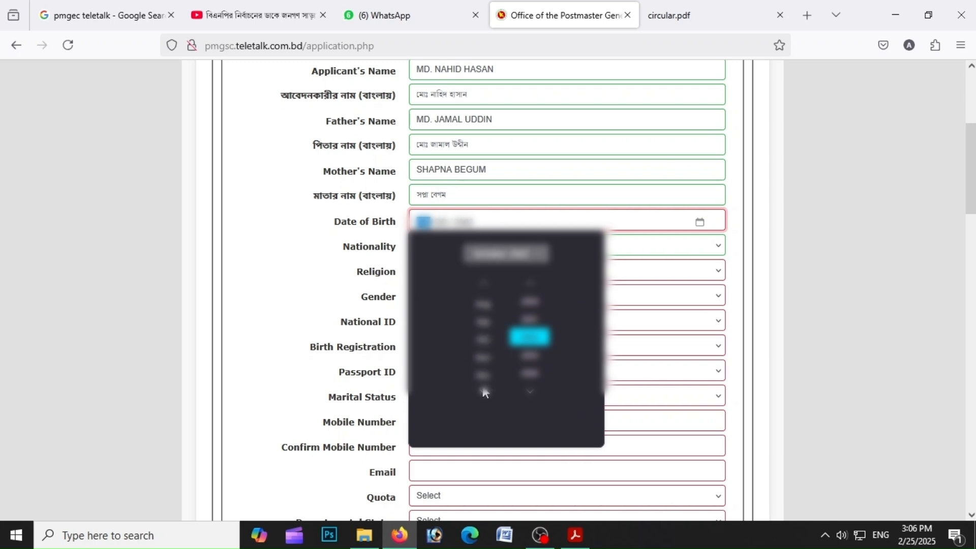
click(483, 356)
click(437, 223)
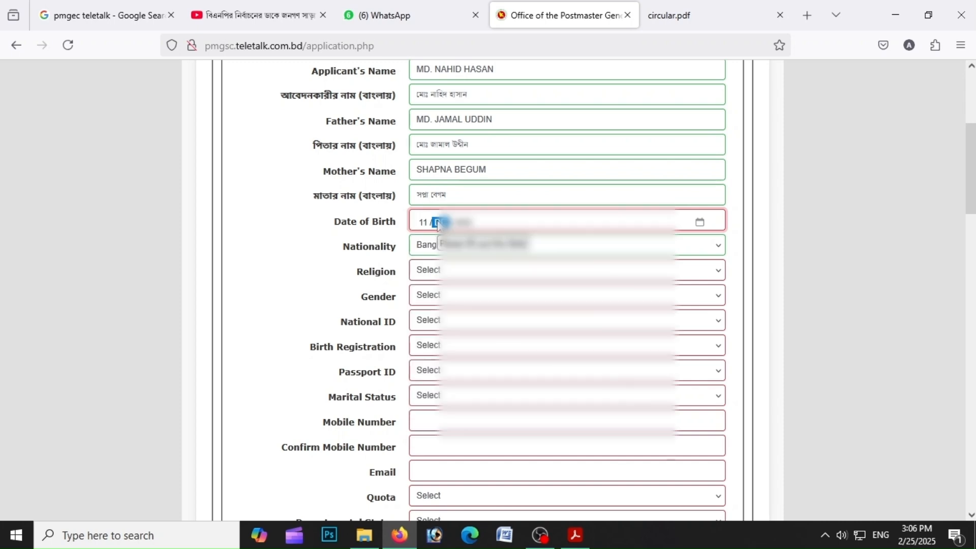
text(10)
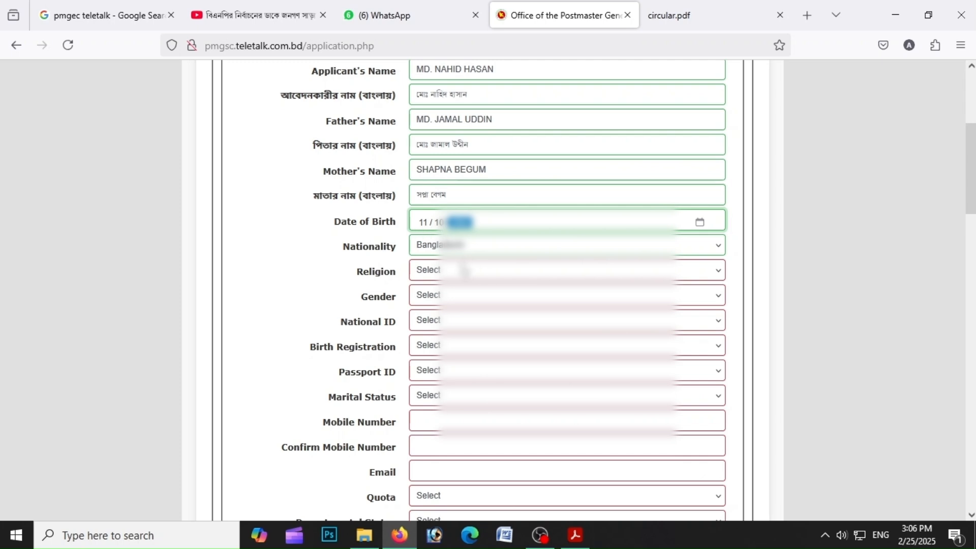
Set Religion to Islam and Gender to Male
click(461, 269)
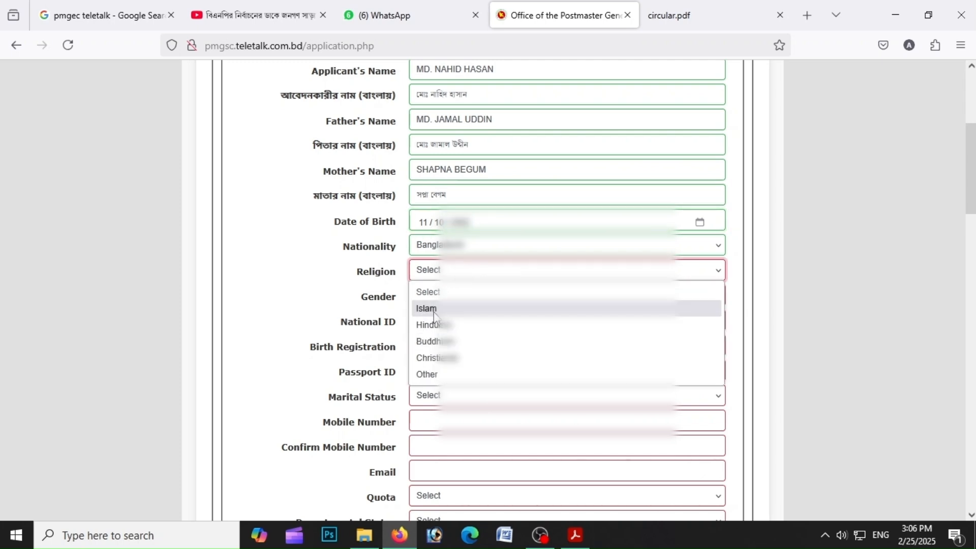
click(434, 310)
click(433, 308)
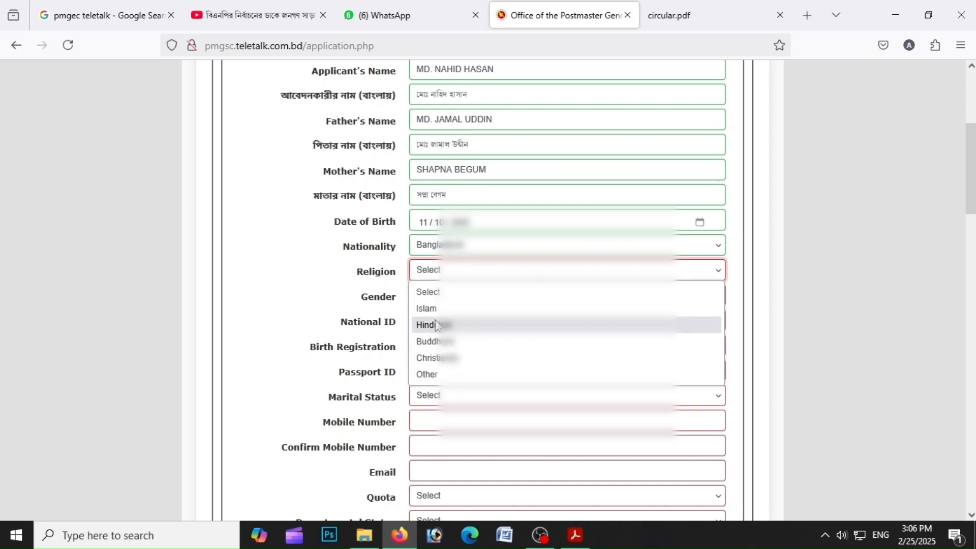
click(433, 309)
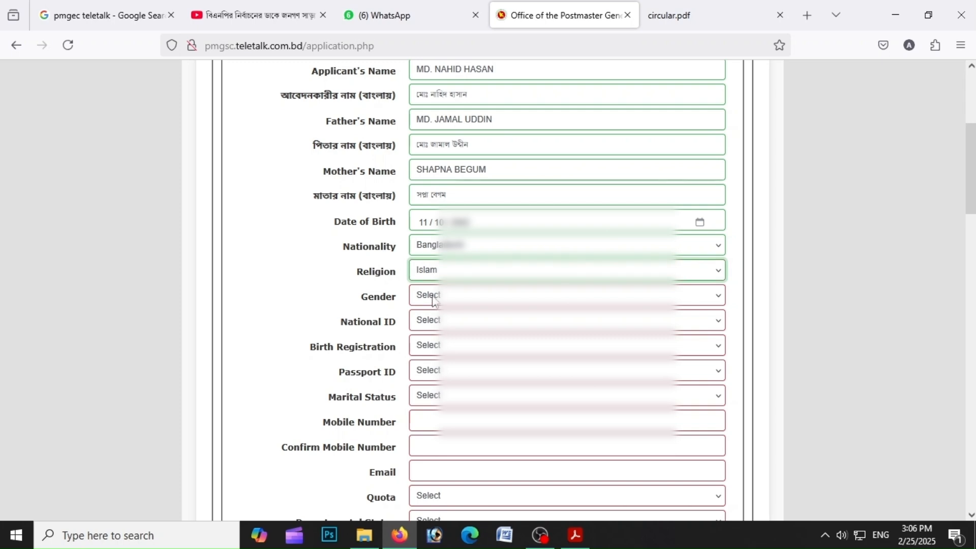
click(435, 301)
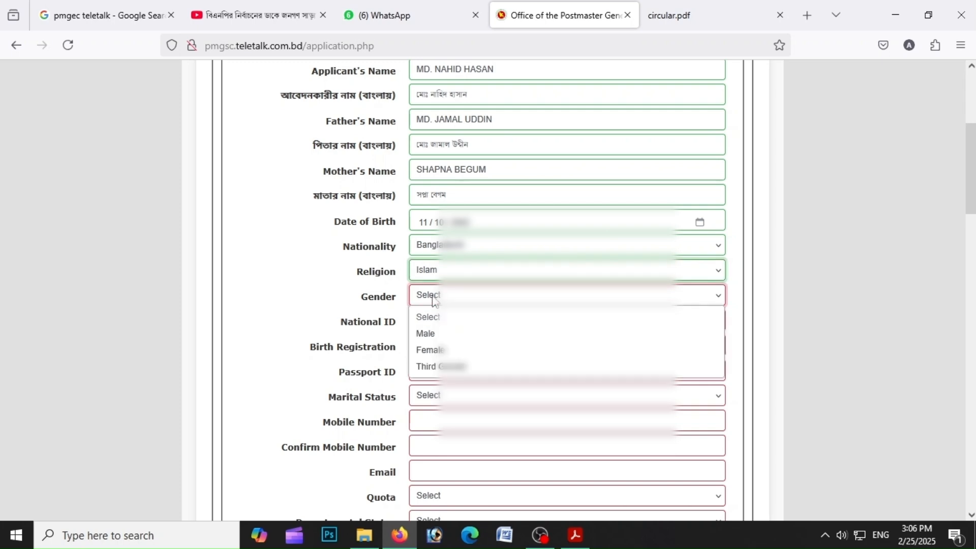
click(434, 334)
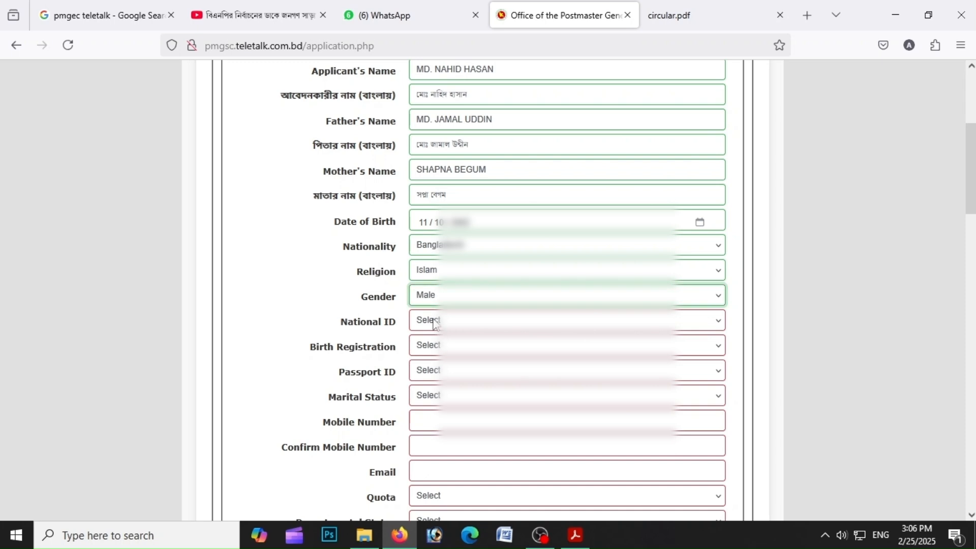
Set National ID to Yes, and Birth Registration and Passport ID to No
click(432, 322)
click(434, 358)
click(432, 347)
click(439, 402)
click(435, 372)
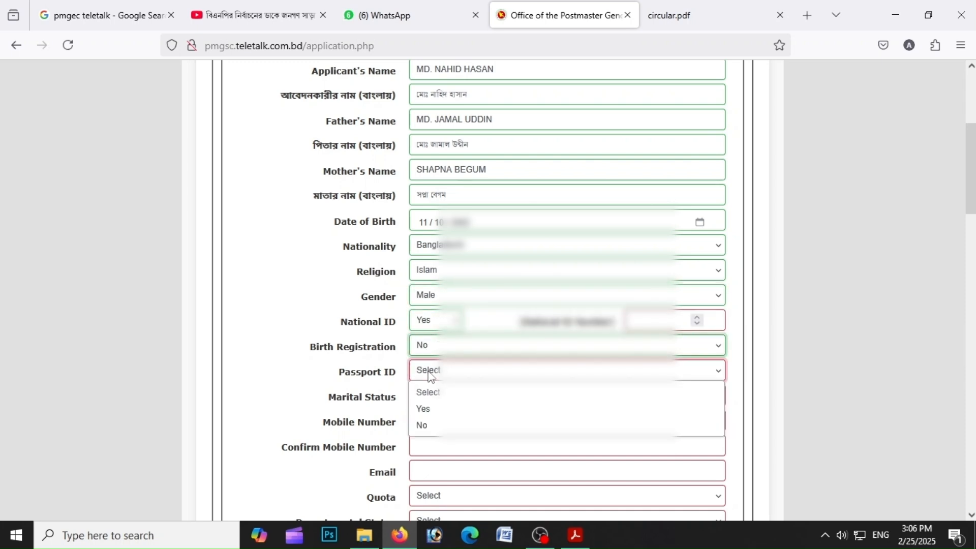
click(432, 420)
Enter the applicant's national ID card number in the National ID number field
click(647, 321)
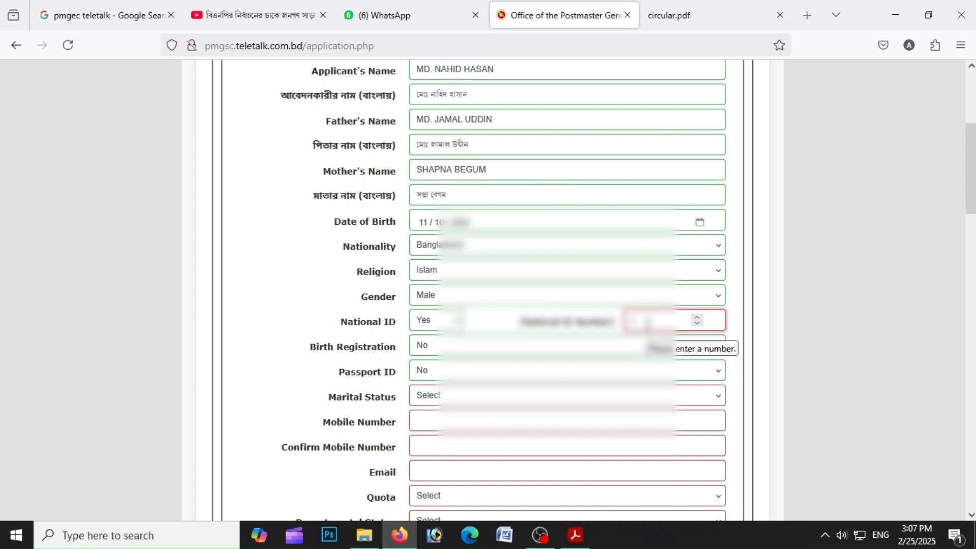
text(6)
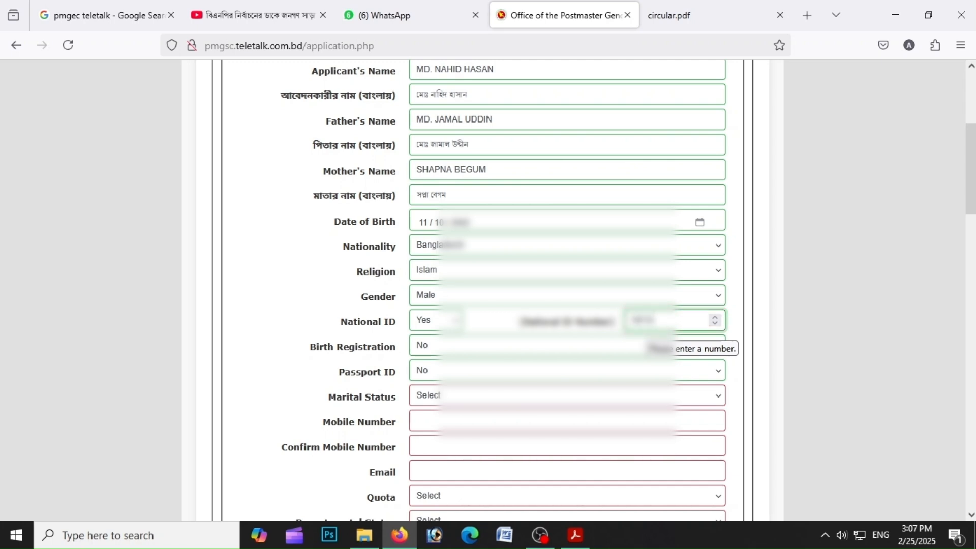
text(??16)
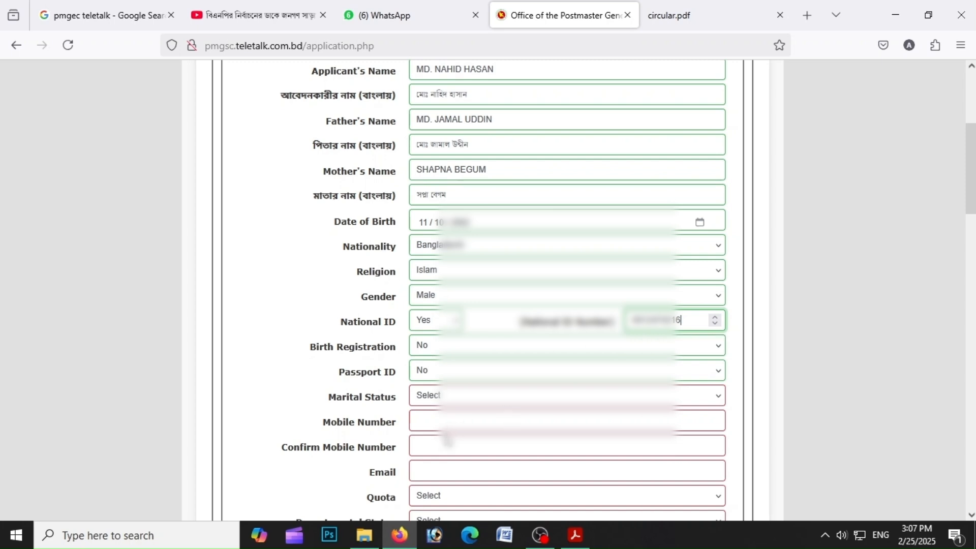
Set Marital Status to Single
click(427, 404)
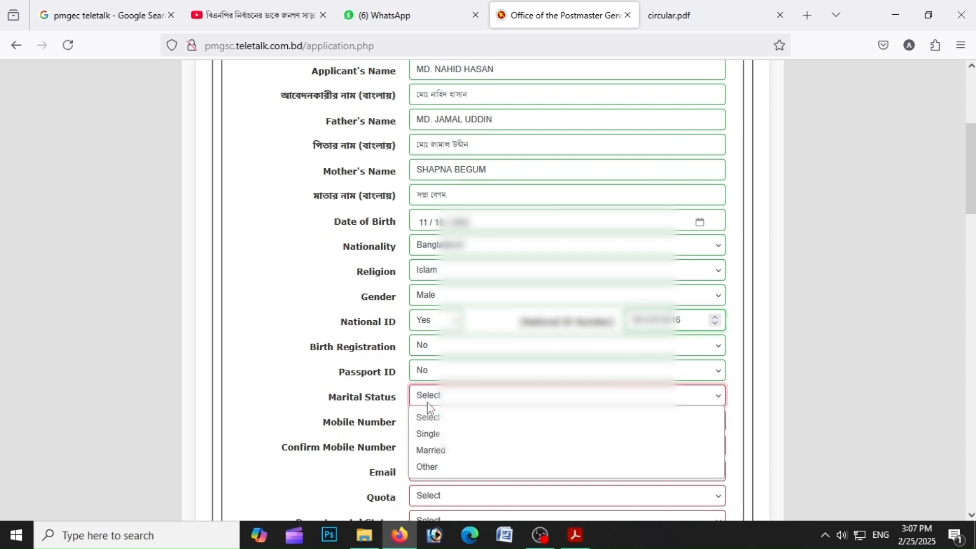
click(427, 435)
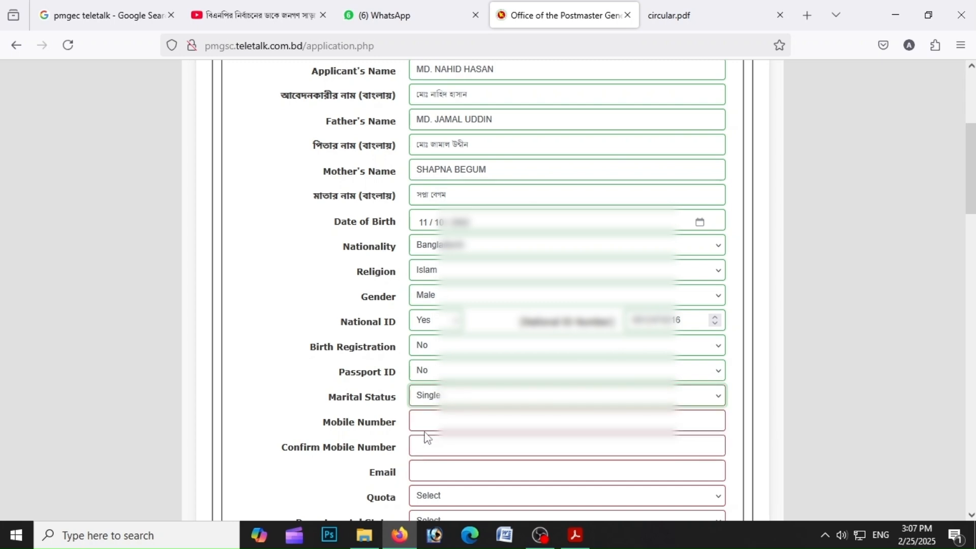
Enter the applicant's mobile number and repeat it in the Confirm Mobile Number field
click(423, 420)
text(01705)
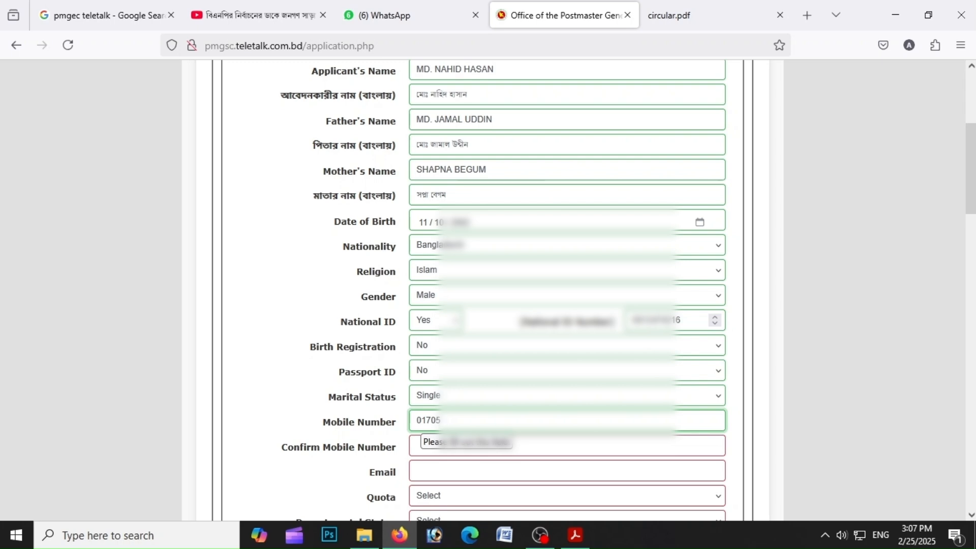
text(???)
click(436, 449)
text(017)
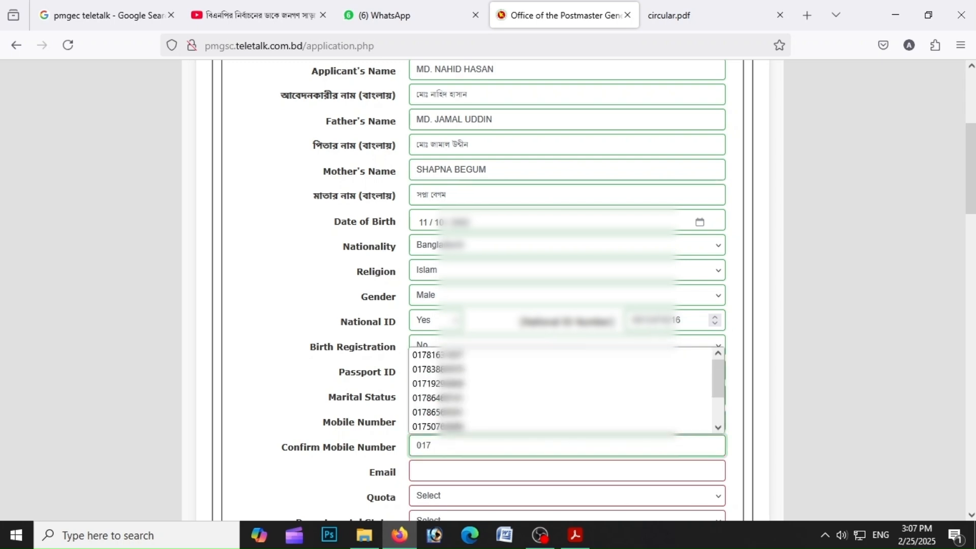
text(059136)
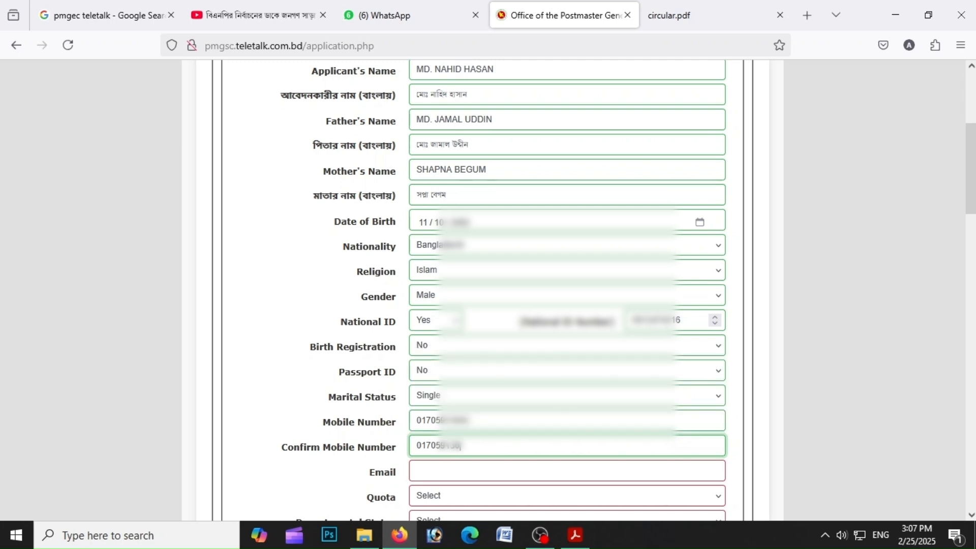
Fill in the applicant's e-mail address in the Email field
click(480, 471)
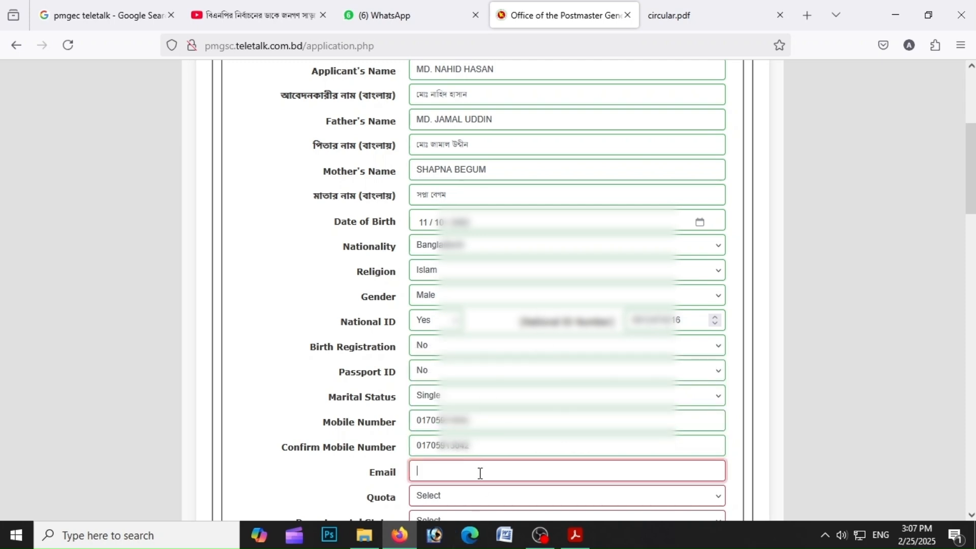
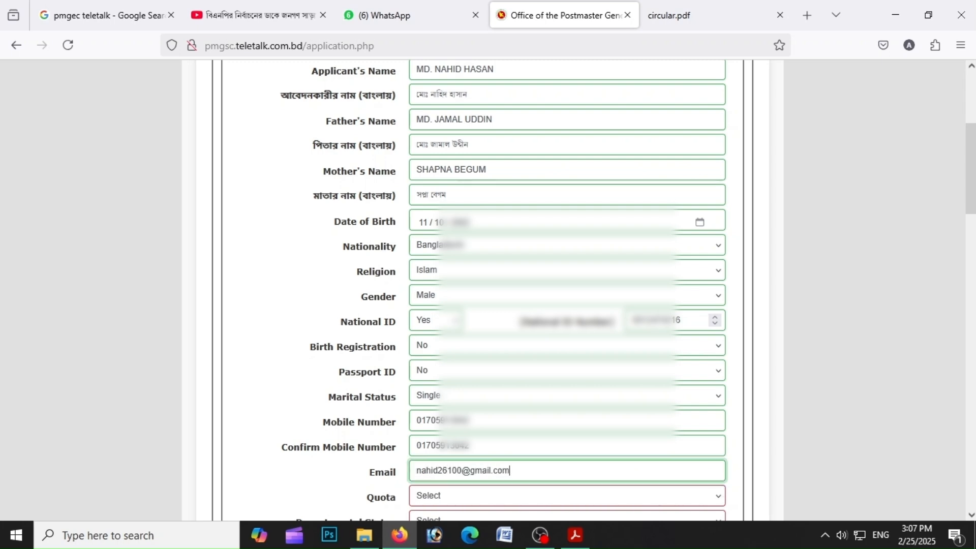
Set both Quota and Departmental Status to Not Applicable
click(451, 504)
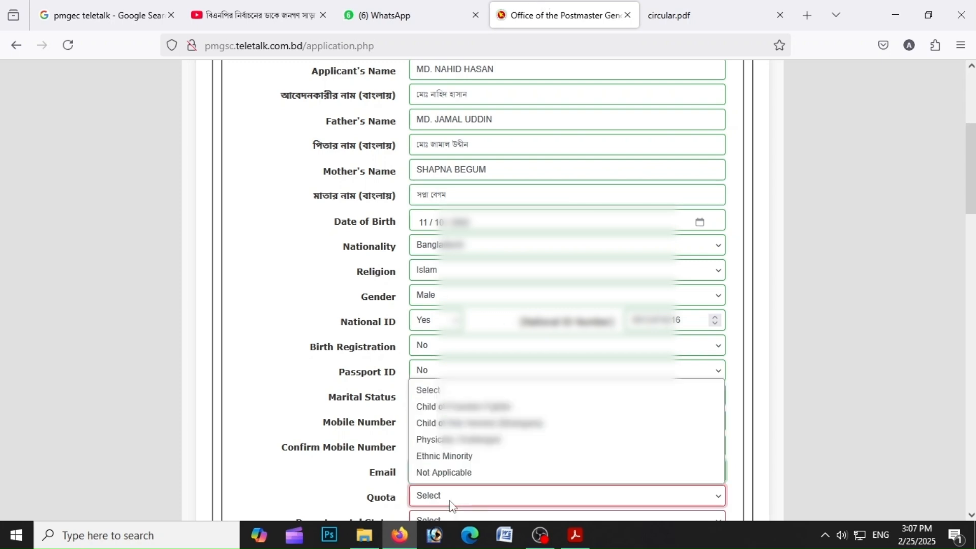
click(441, 473)
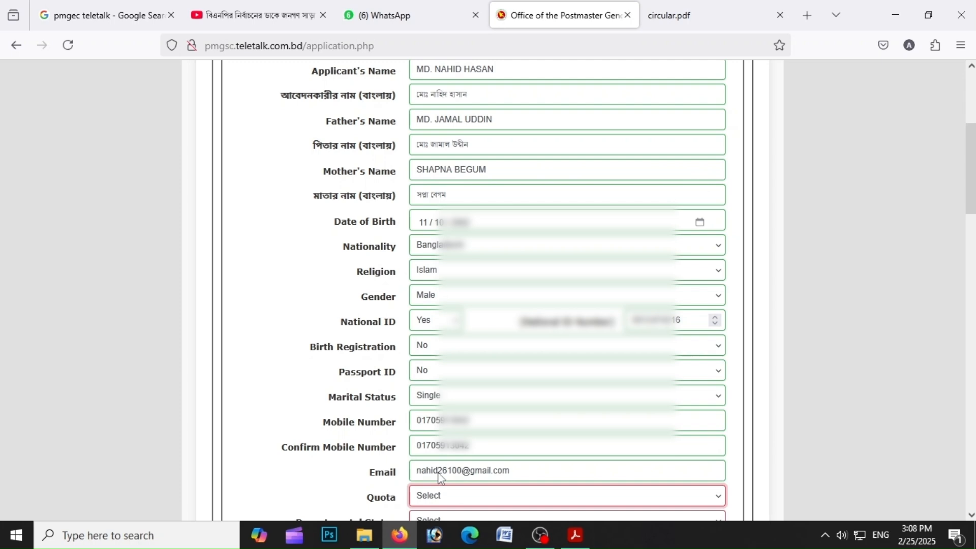
click(439, 516)
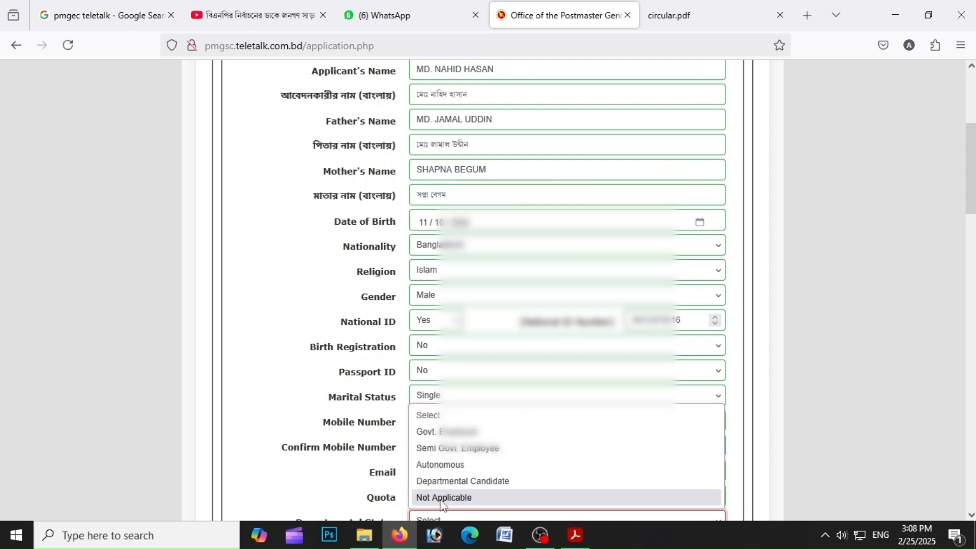
click(442, 498)
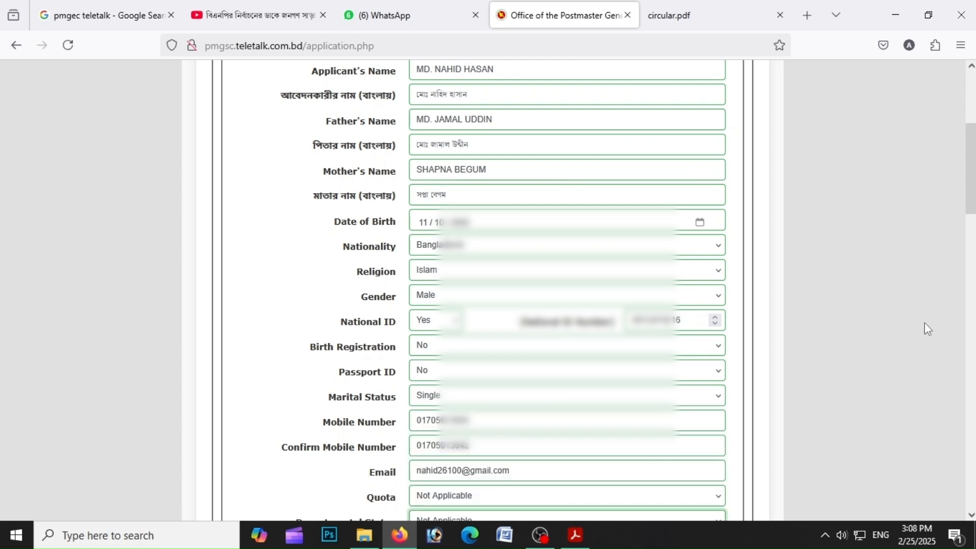
scroll(971, 224, up, 2)
scroll(971, 223, down, 10)
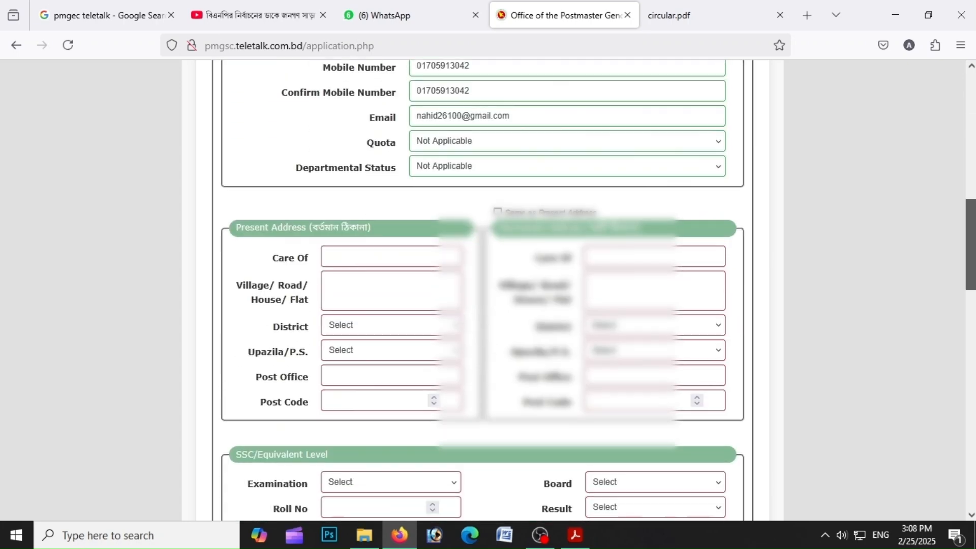
Paste the guardian's name into the present address Care Of field
scroll(930, 232, down, 3)
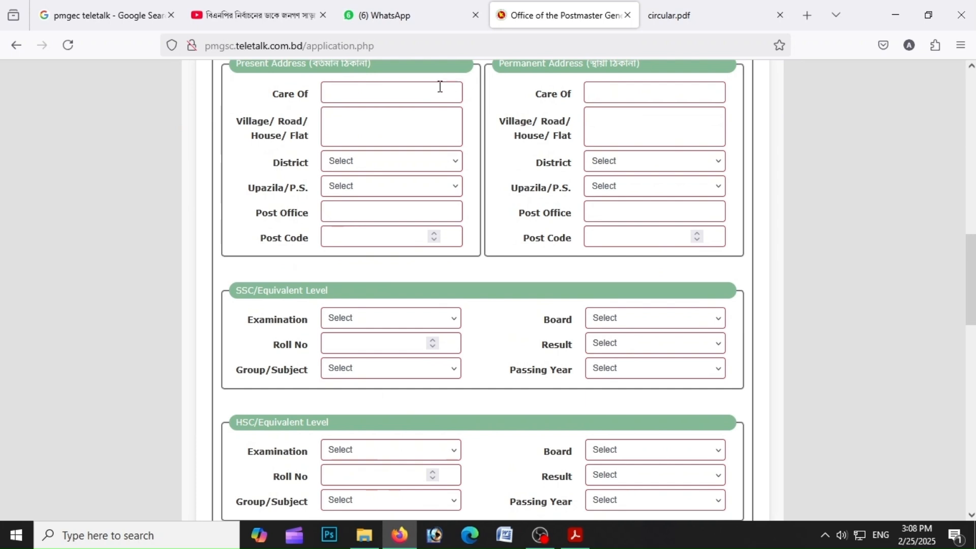
click(372, 84)
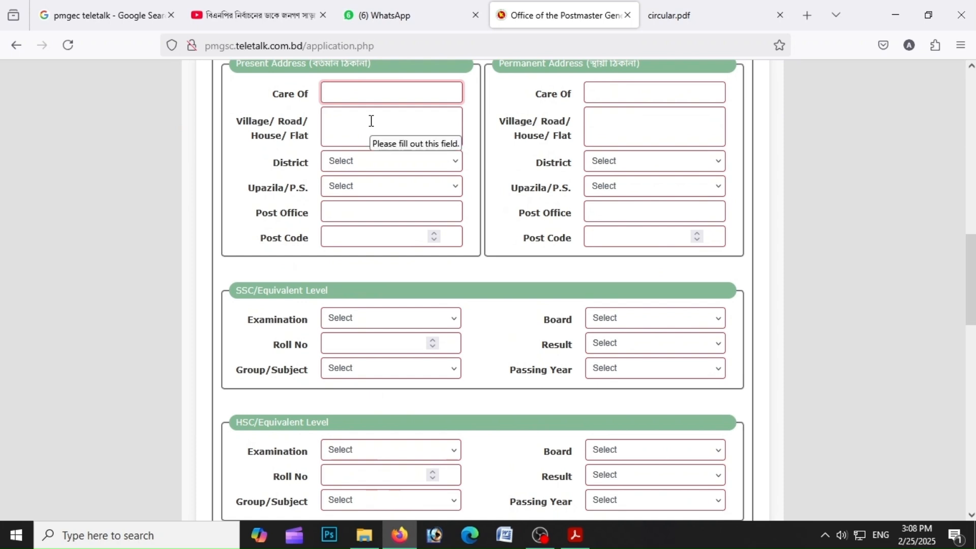
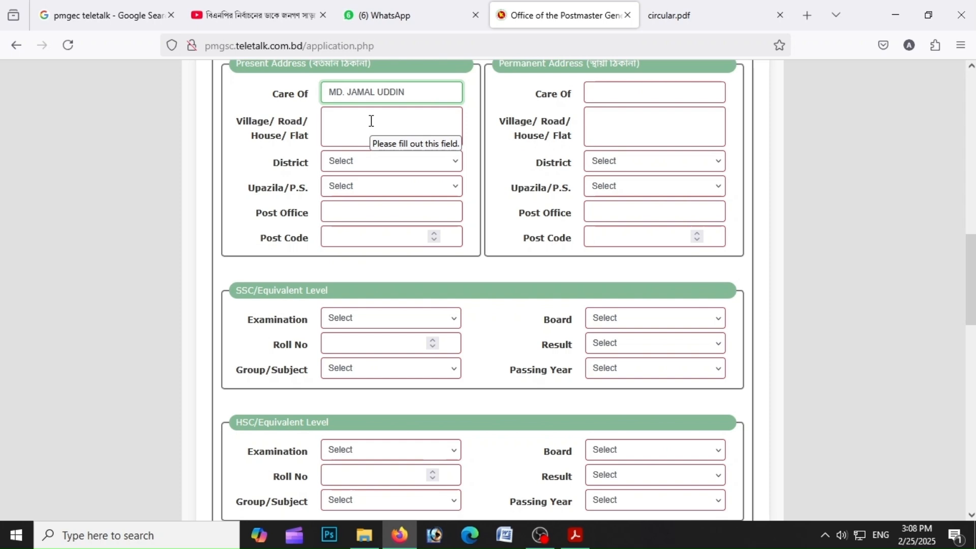
Enter the applicant's village name in the present address Village/Road/House/Flat field
click(372, 121)
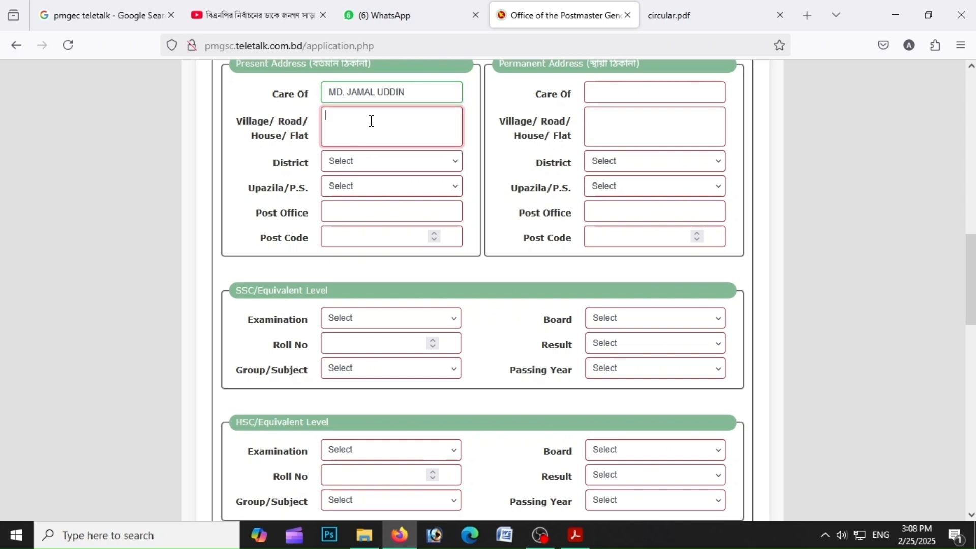
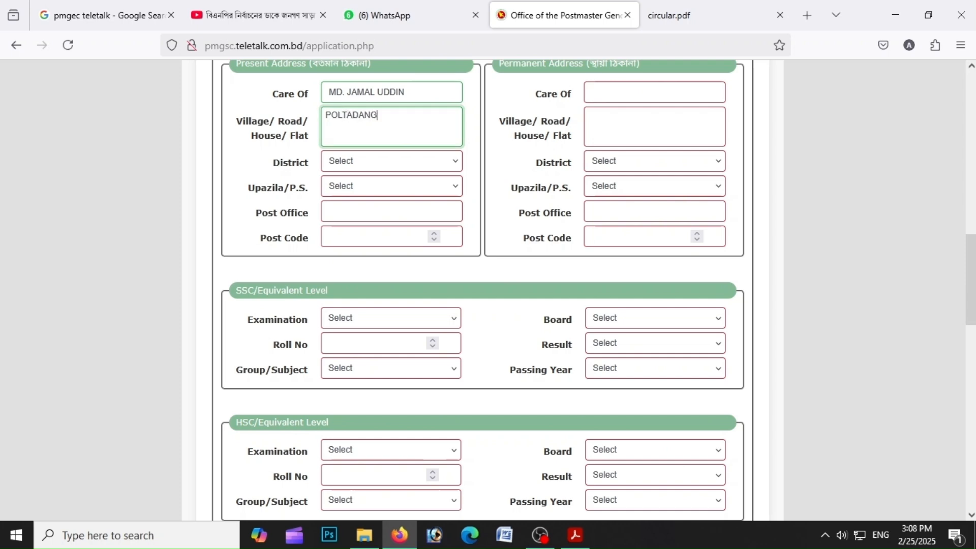
Set the present address district to Jashore and the Upazila/P.S. to Jashore Sadar
click(351, 163)
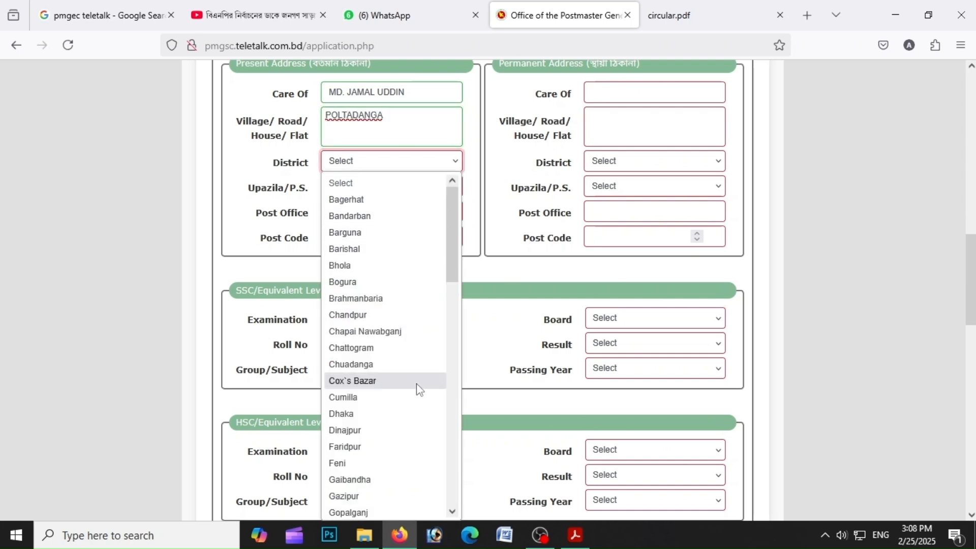
scroll(366, 432, down, 5)
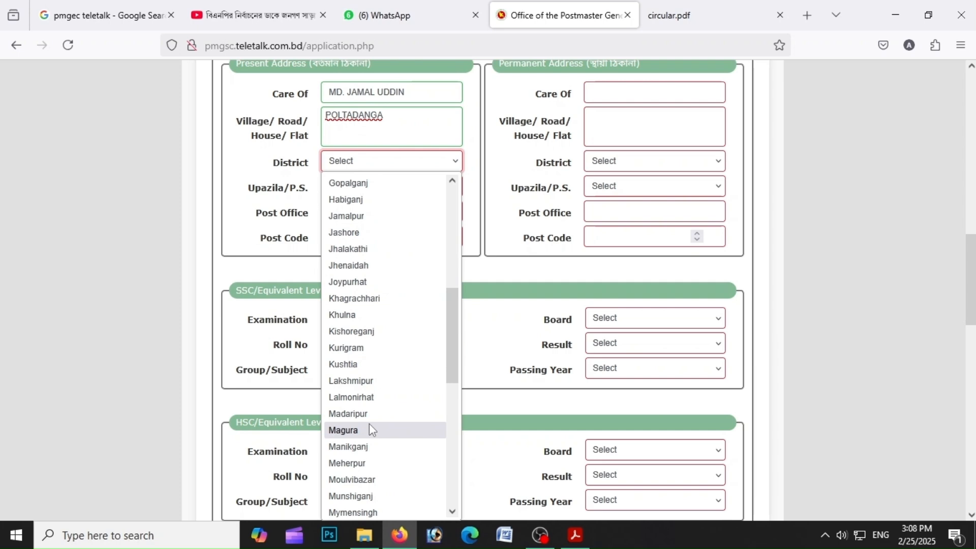
scroll(370, 425, down, 5)
scroll(351, 285, up, 5)
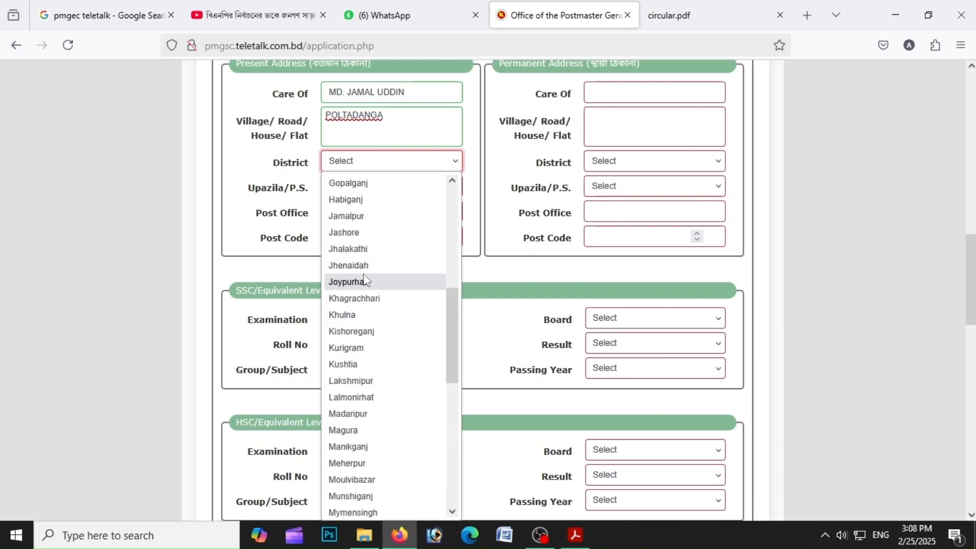
click(356, 233)
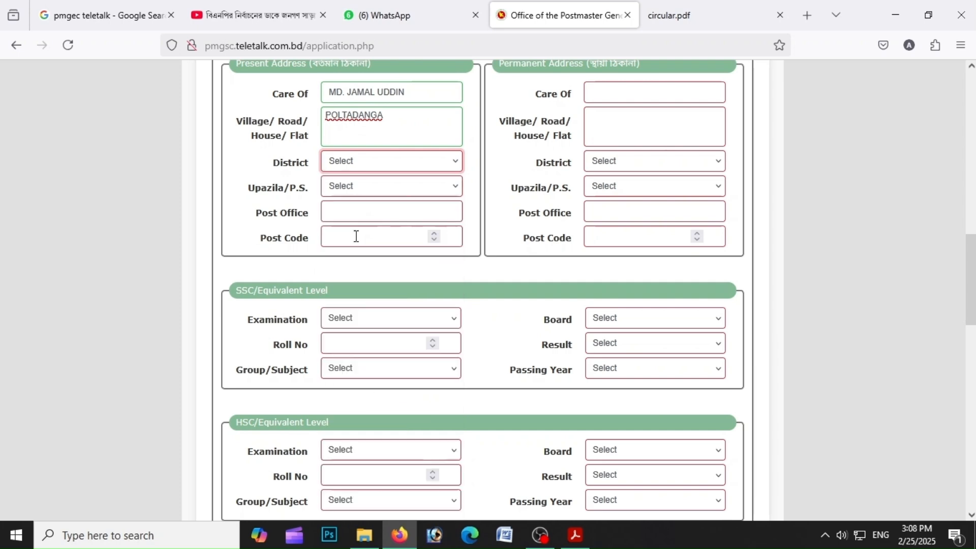
click(344, 193)
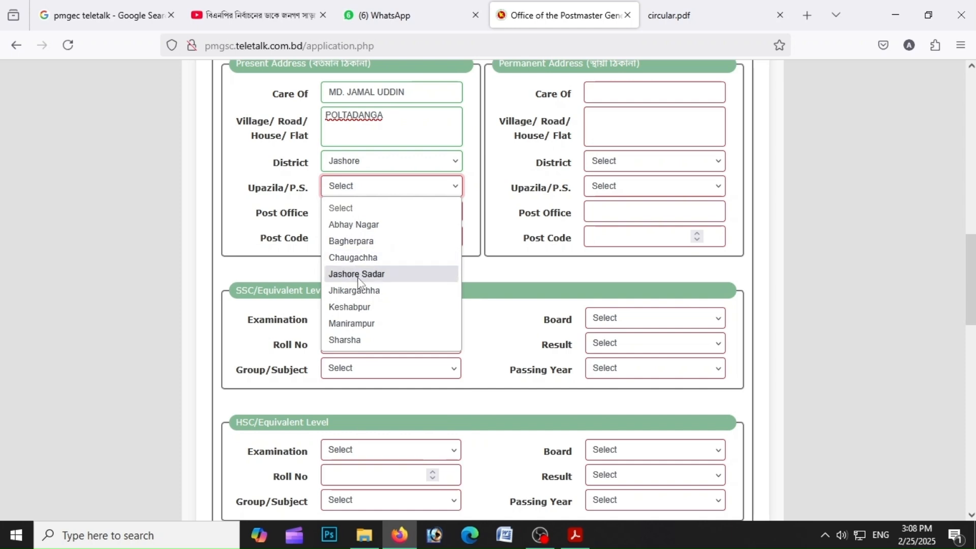
click(358, 275)
Pick the applicant's post office from the suggestions and enter the post code
click(357, 214)
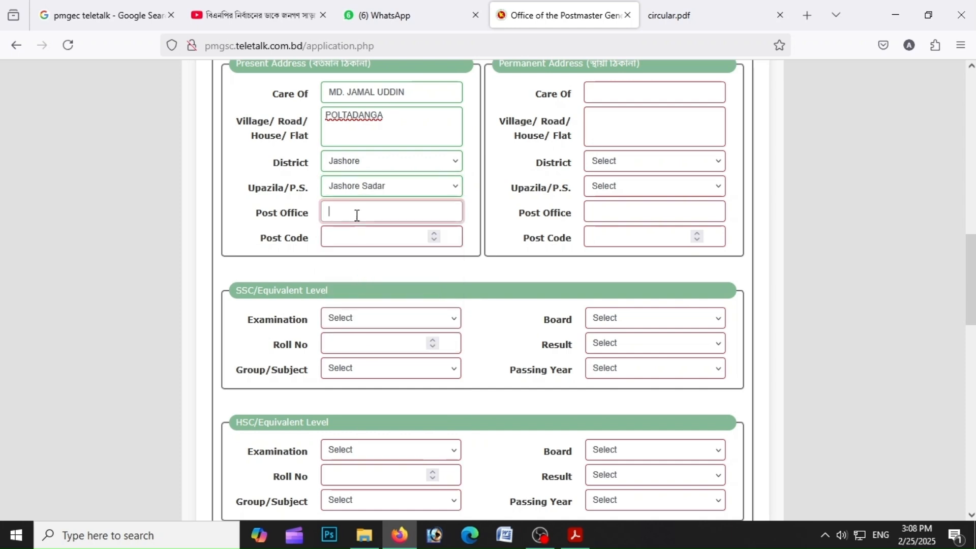
click(358, 213)
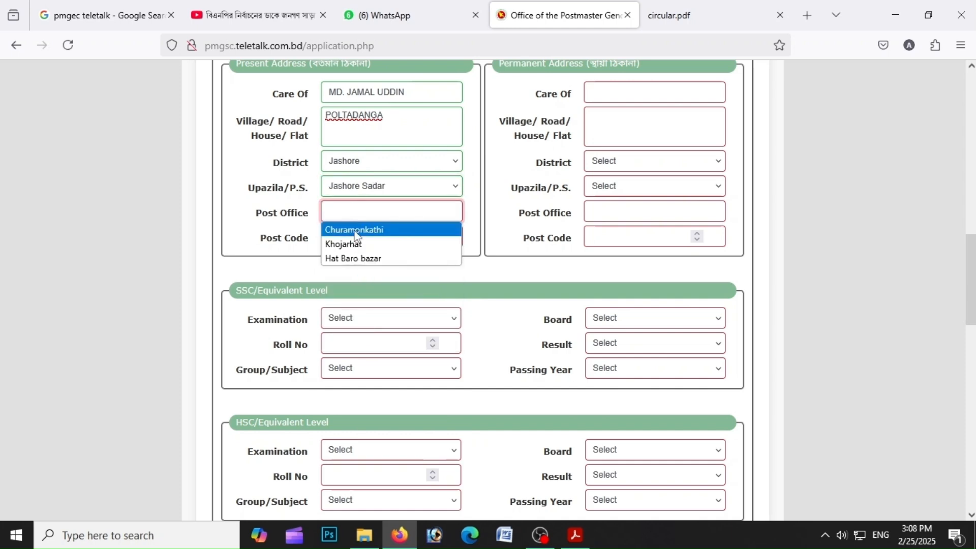
click(355, 232)
click(356, 231)
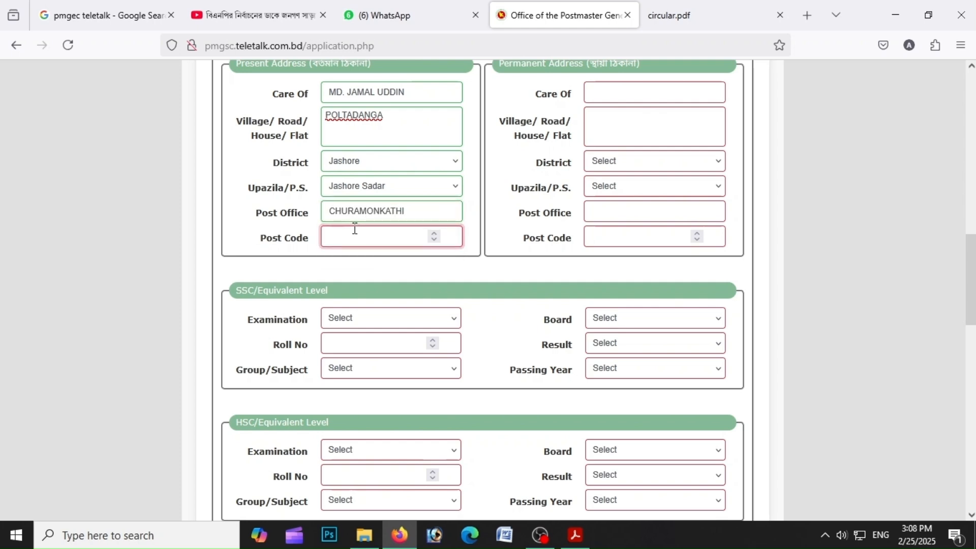
text(7407)
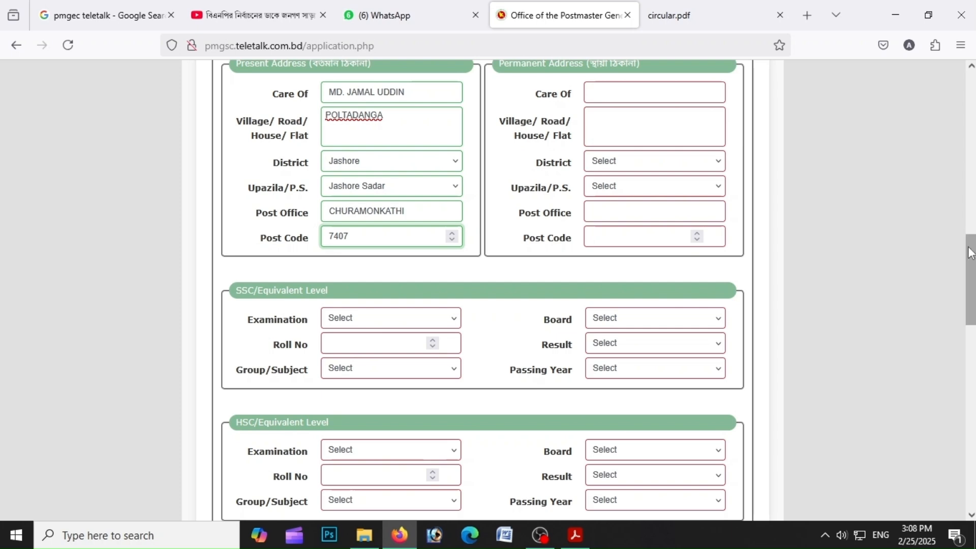
Copy the present address into the permanent address using Same as Present Address
scroll(972, 253, up, 1)
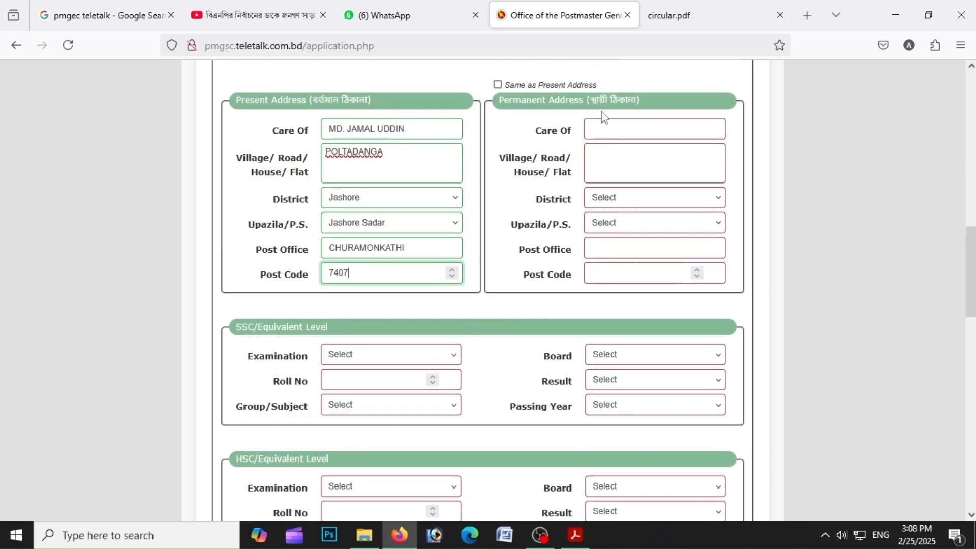
click(546, 85)
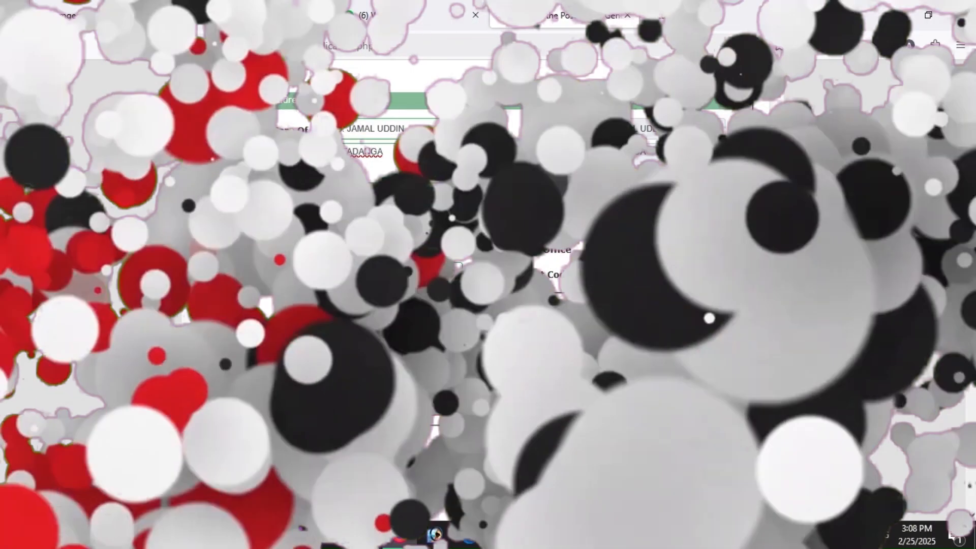
Set the SSC examination to S.S.C, enter the SSC roll number, and choose Humanities as group
click(351, 357)
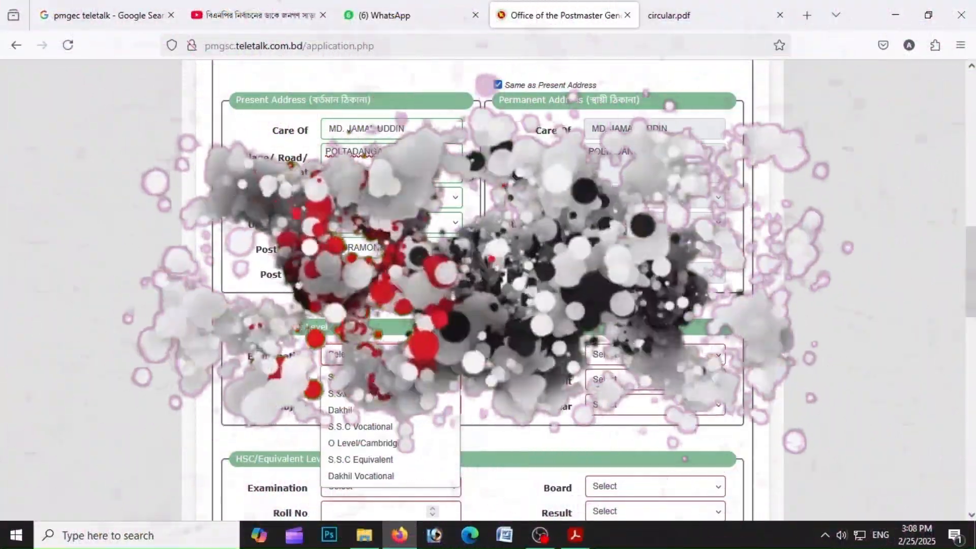
click(335, 398)
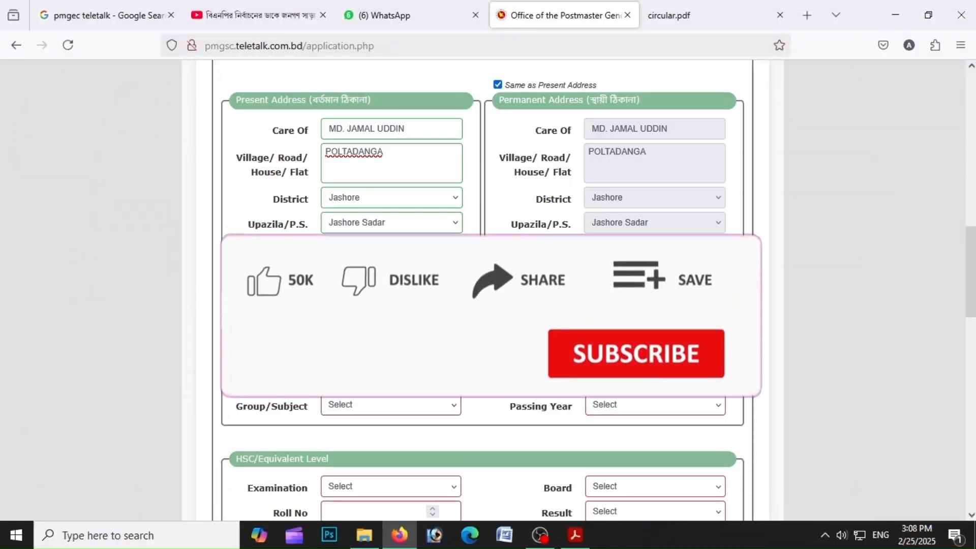
click(342, 384)
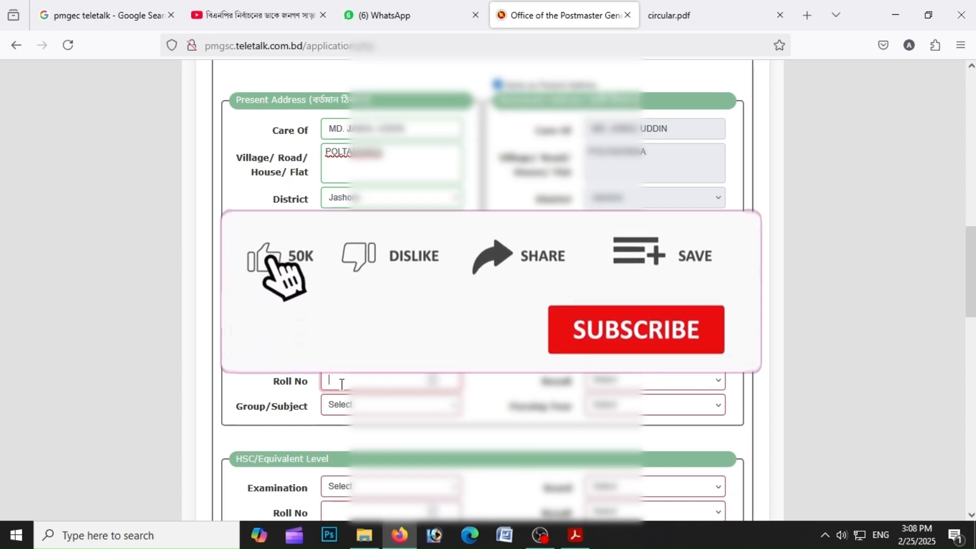
click(384, 408)
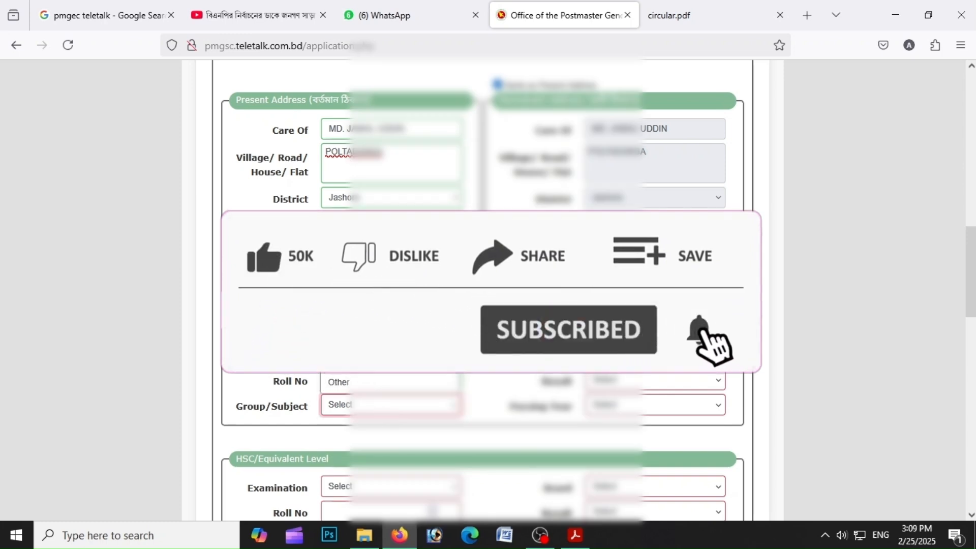
click(365, 346)
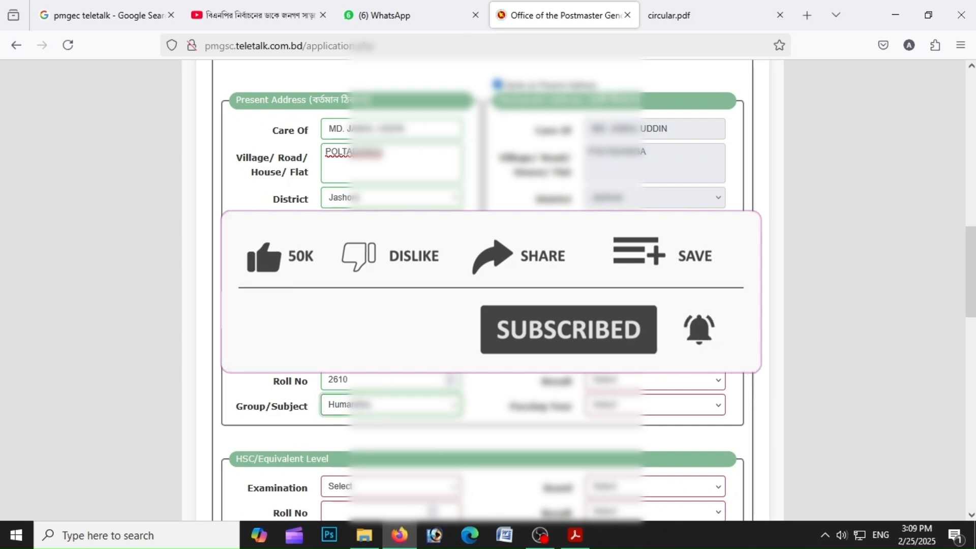
Choose the SSC board, result type and passing year
click(655, 355)
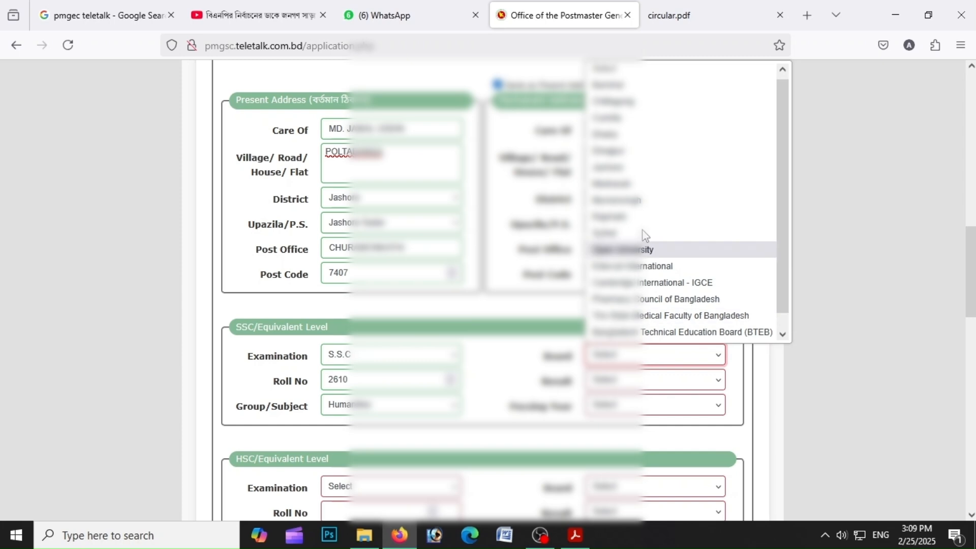
click(652, 173)
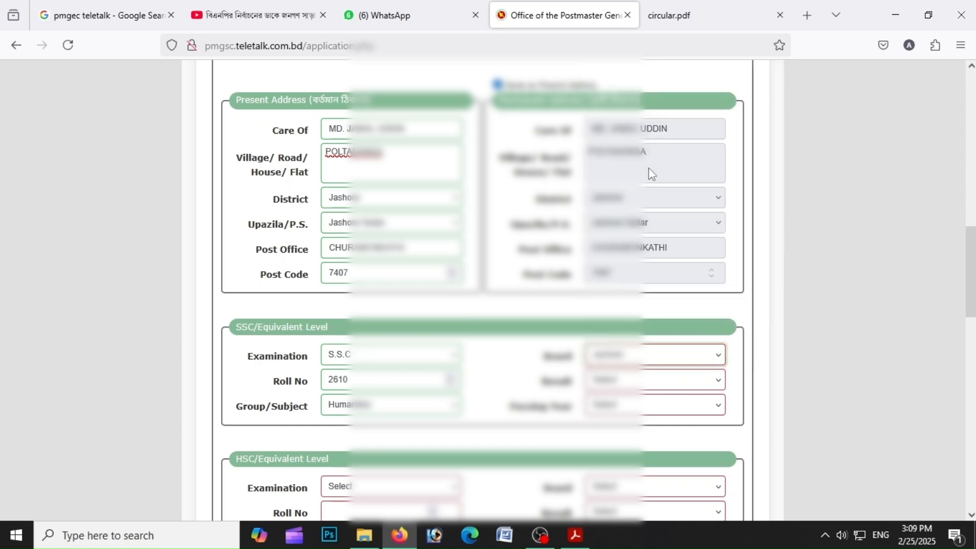
click(646, 379)
click(649, 480)
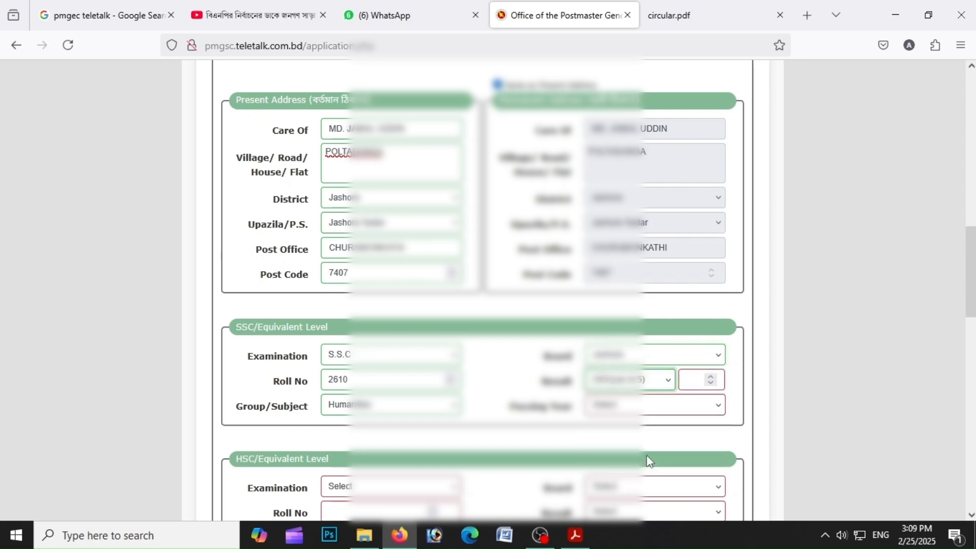
click(646, 404)
click(652, 331)
Set the HSC examination to H.S.C and its group/subject to Humanities
scroll(356, 386, down, 2)
click(340, 386)
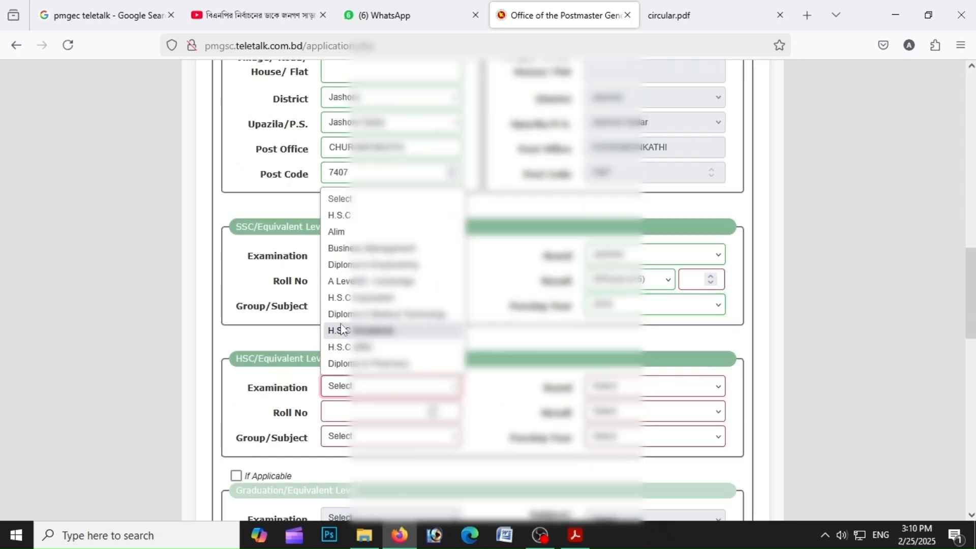
click(339, 215)
click(336, 437)
click(338, 380)
Complete the HSC board, result type and passing year, and enter the HSC roll number
click(656, 387)
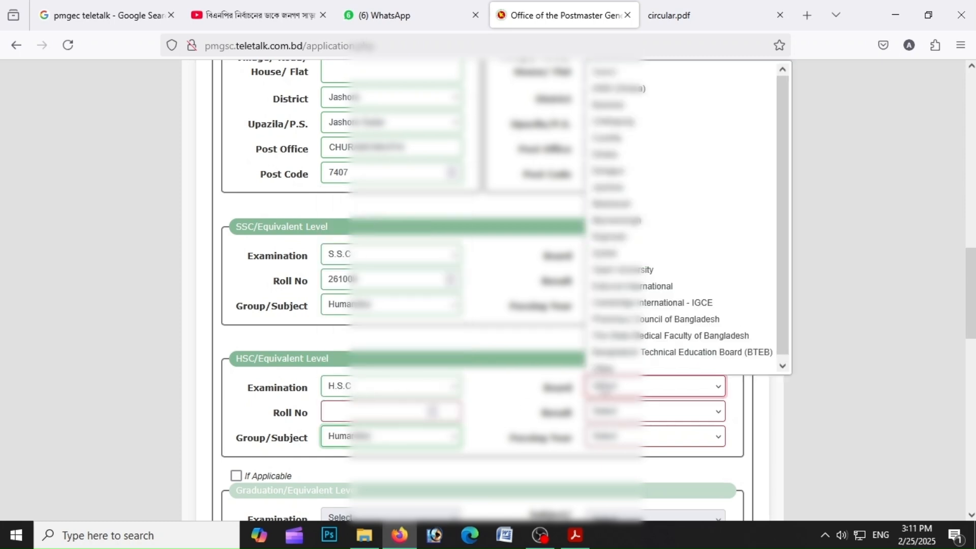
click(611, 189)
click(631, 411)
click(631, 370)
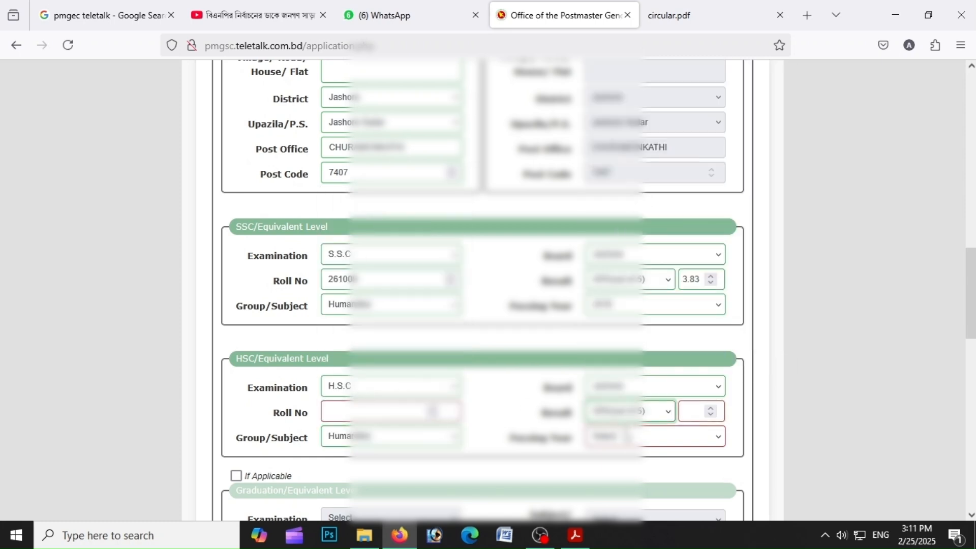
click(628, 436)
click(625, 371)
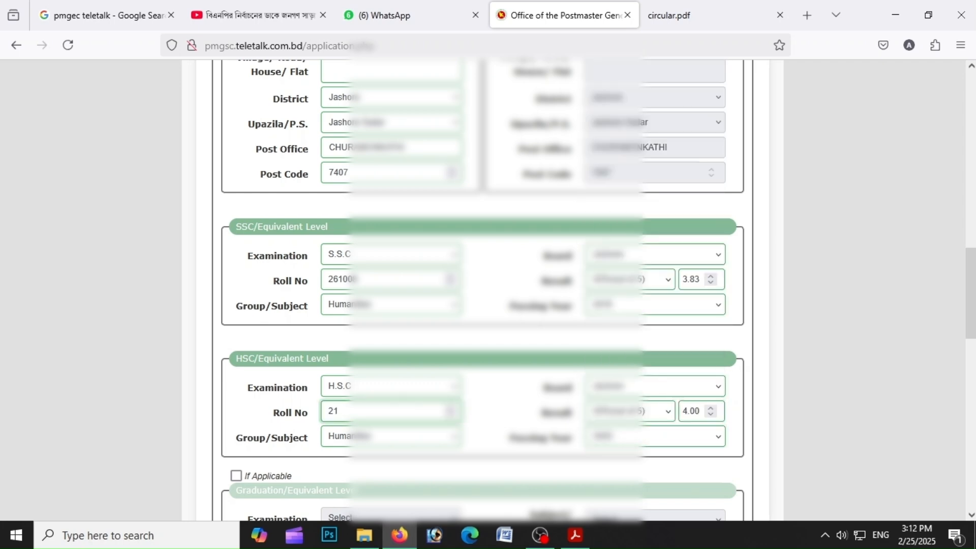
text(709)
Enter the CAPTCHA in the Verification Code field and tick the declaration checkbox
scroll(472, 295, down, 10)
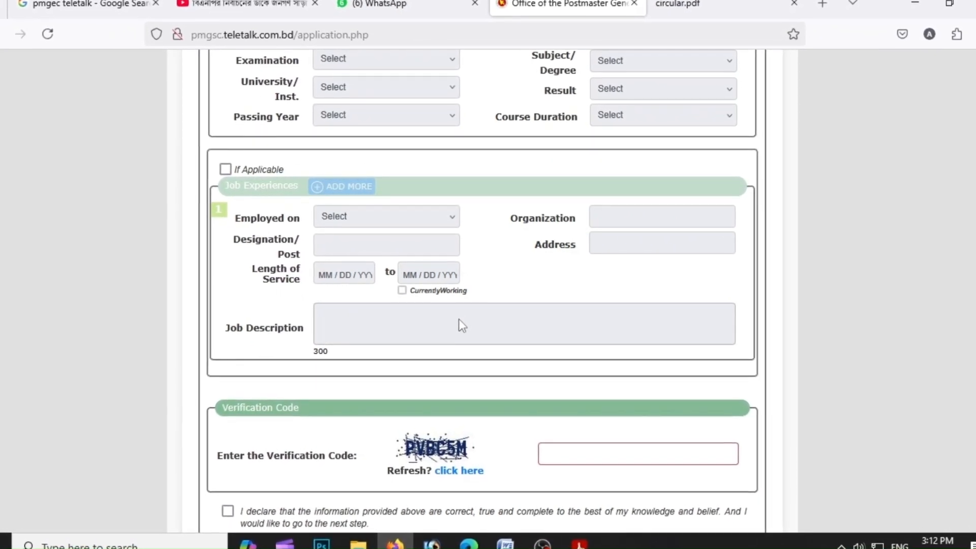
click(546, 445)
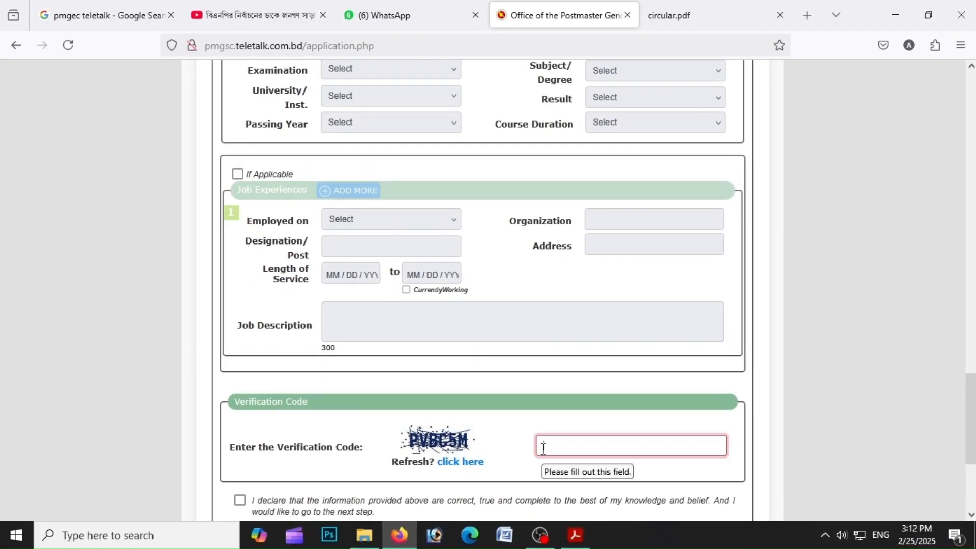
text(PVBC5M)
click(336, 503)
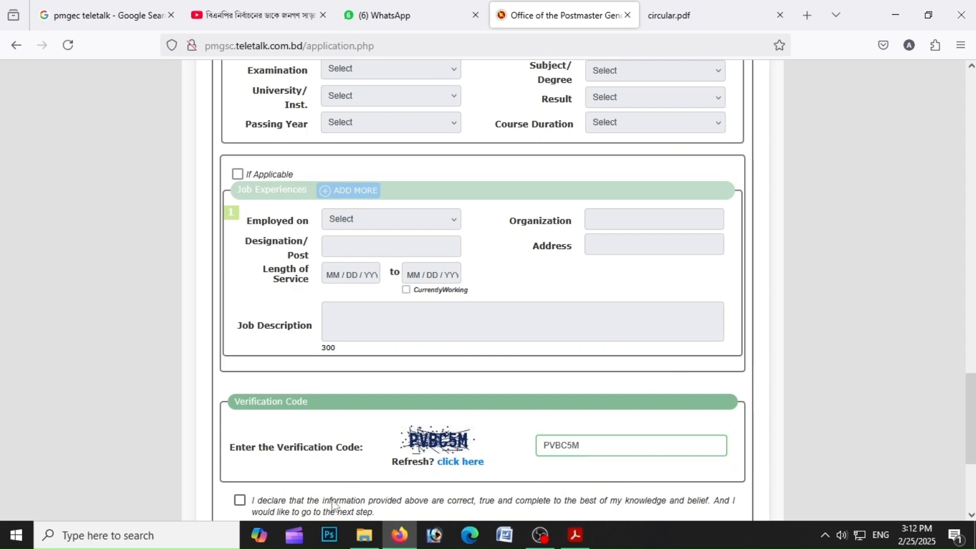
Review the whole application form from top to bottom
drag(972, 407, 971, 107)
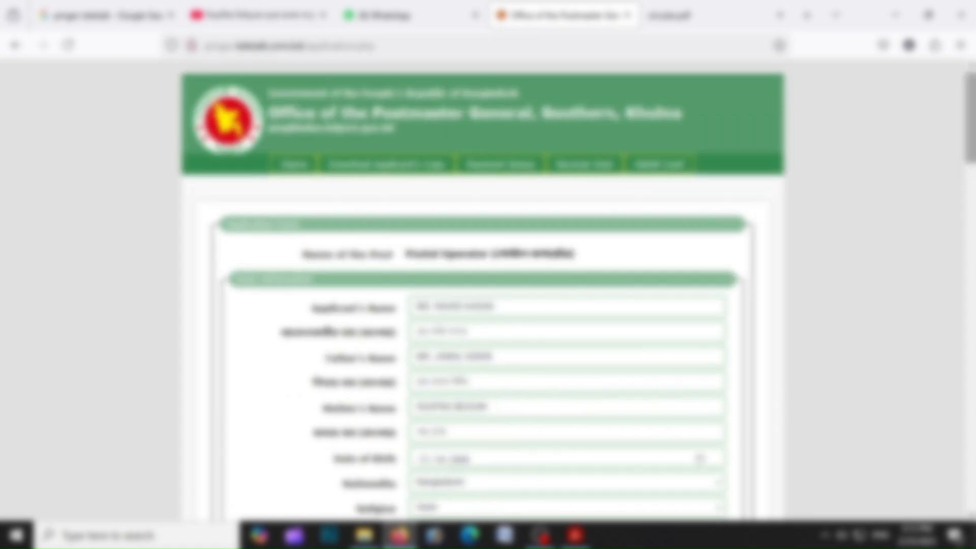
scroll(576, 289, down, 4)
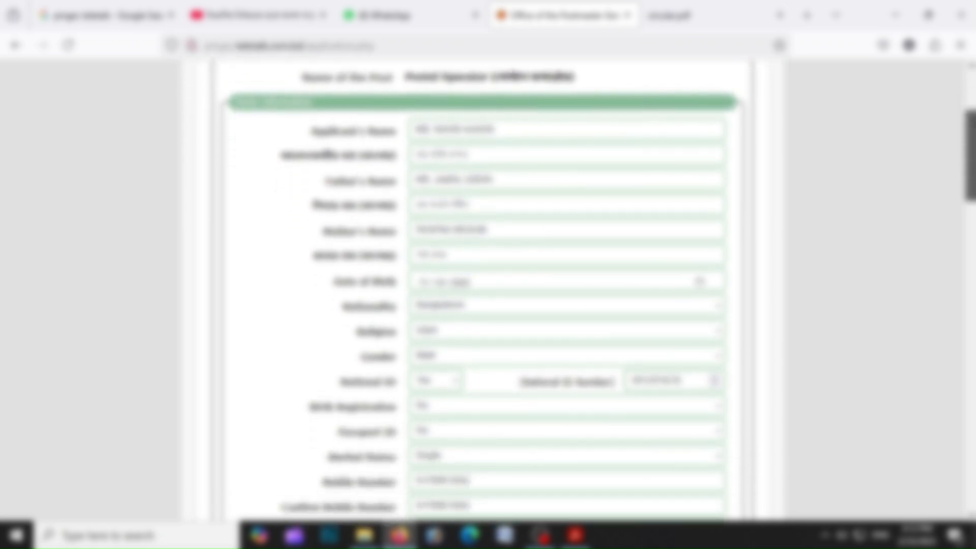
scroll(577, 289, down, 2)
scroll(663, 374, down, 20)
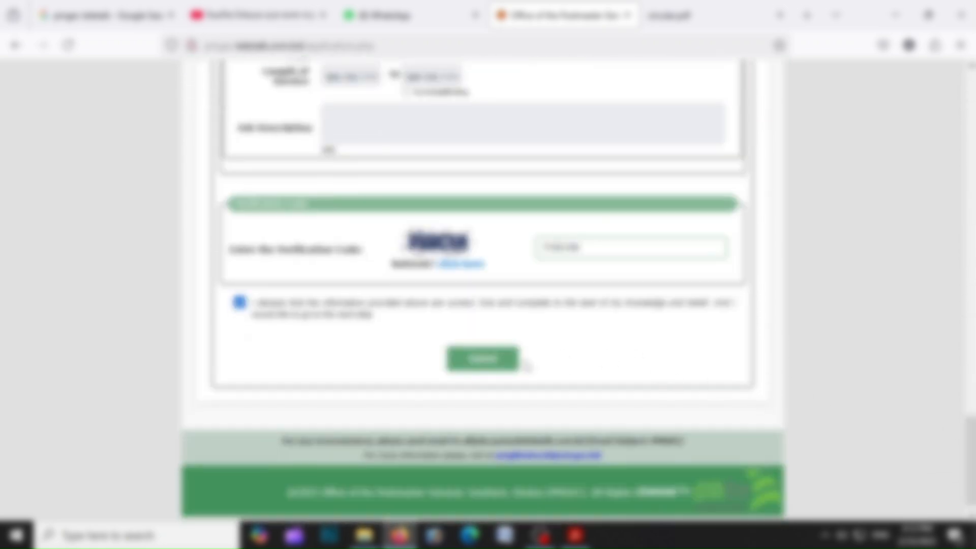
Submit the application form and check the photo and signature size and format requirements on the preview page
click(517, 364)
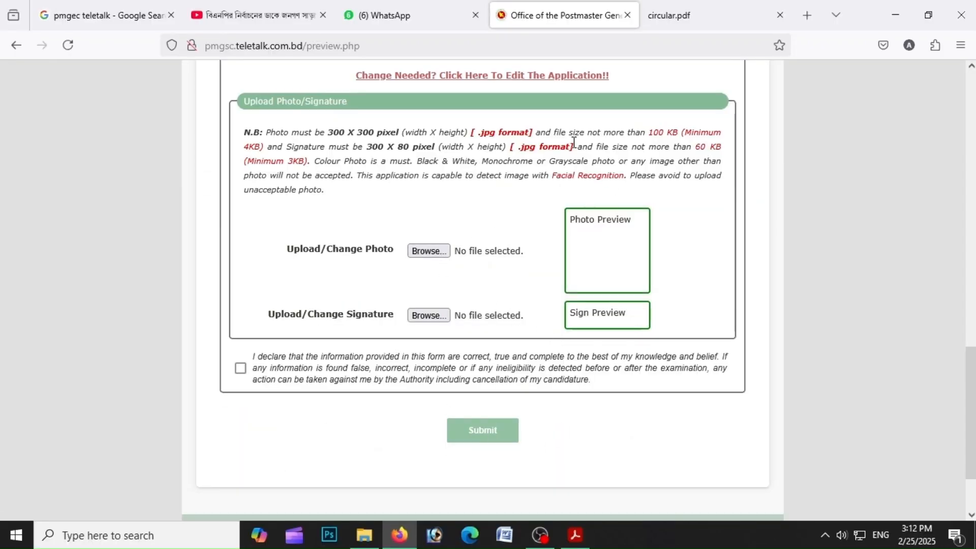
drag(322, 129, 633, 148)
click(690, 165)
drag(518, 147, 584, 149)
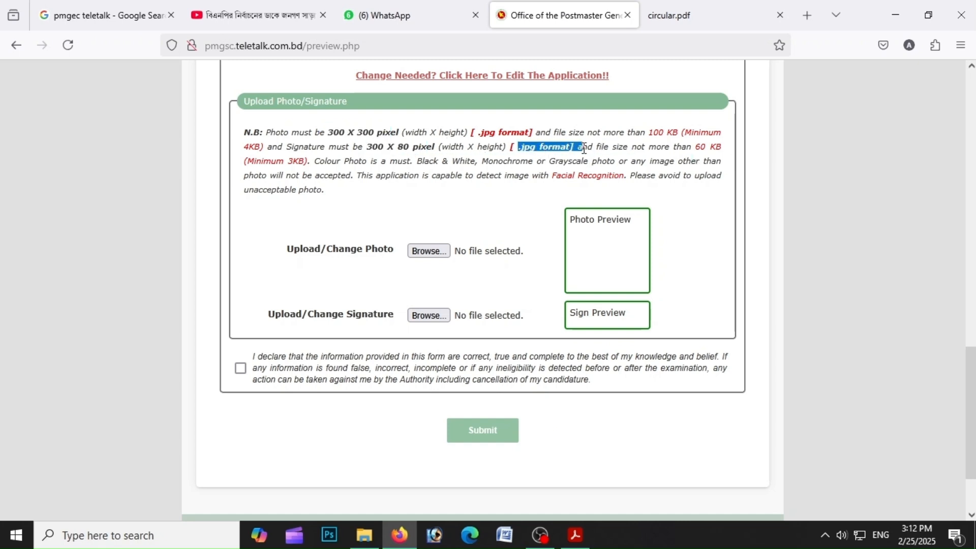
drag(470, 131, 554, 134)
click(712, 159)
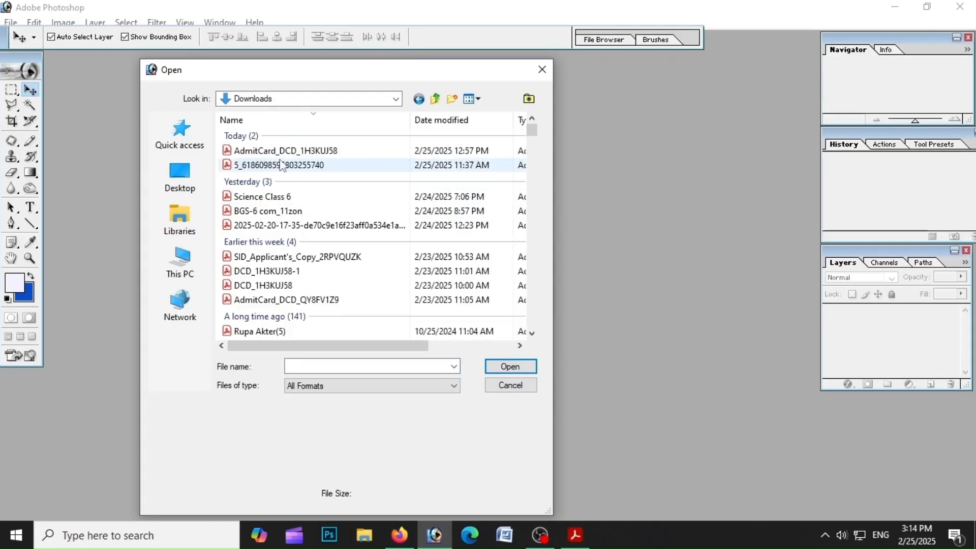
Switch to Photoshop and open the Untitled signature image from Downloads
click(280, 151)
double_click(303, 206)
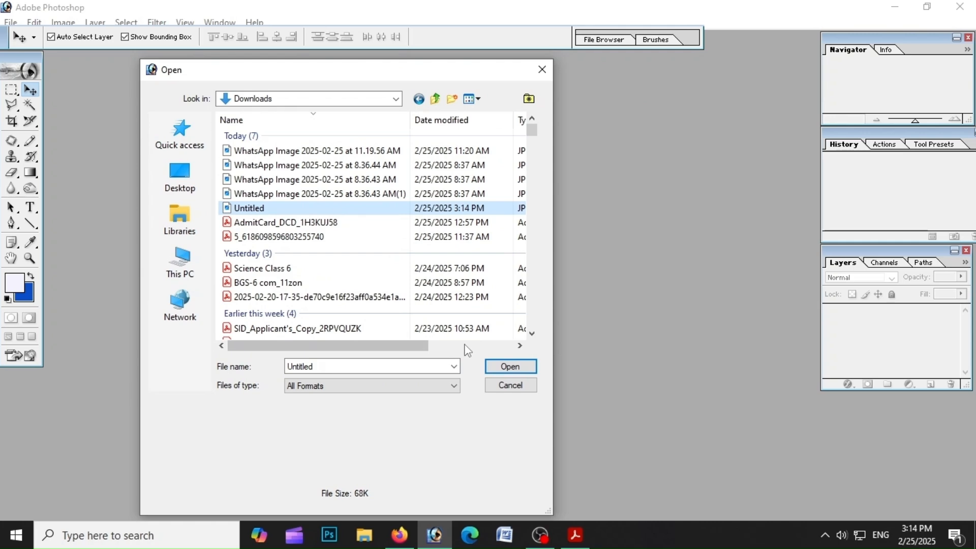
click(313, 65)
Crop the signature to 300 px by 80 px, rotating the crop box to straighten the signature
click(15, 121)
drag(101, 38, 54, 39)
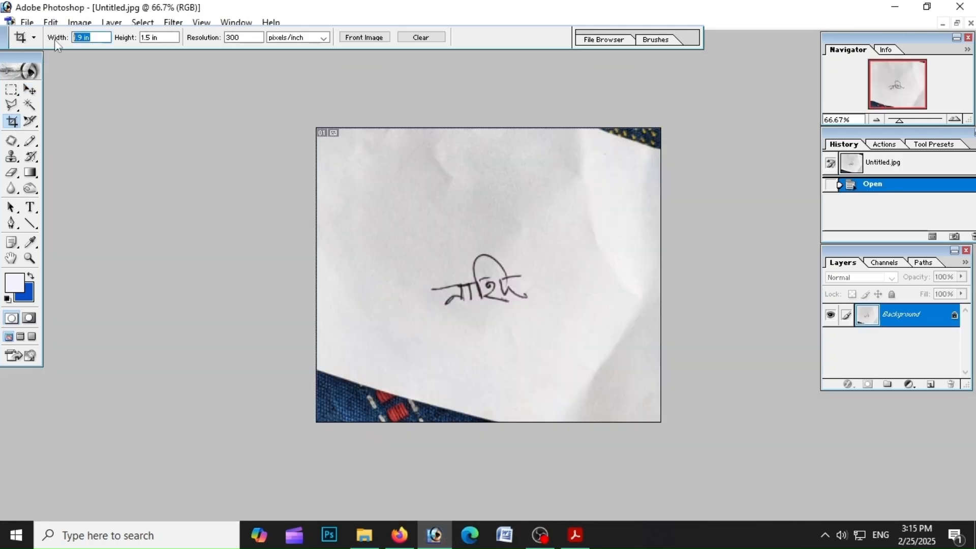
text(300 px)
key(Tab)
text(80 px)
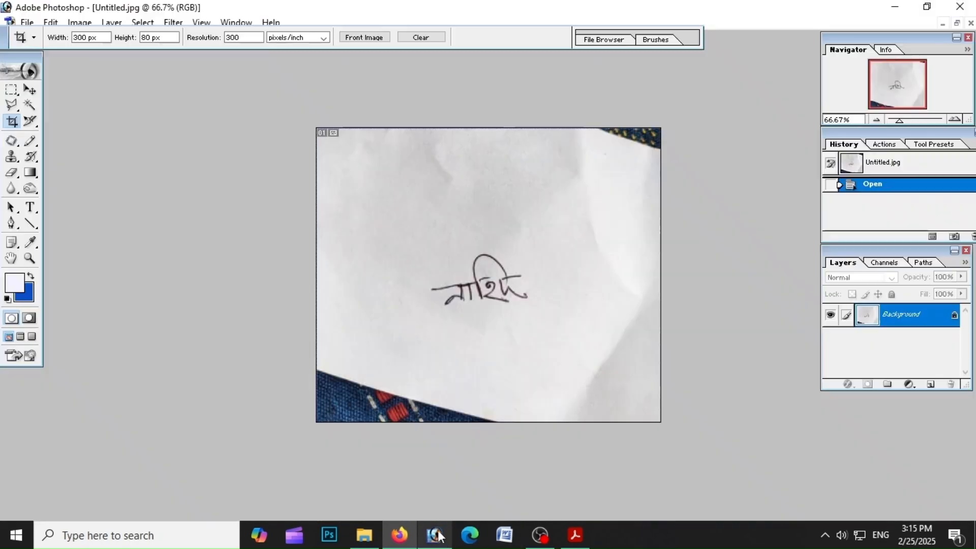
drag(412, 242, 587, 290)
mouse_move(598, 245)
mouse_down()
mouse_move(603, 232)
mouse_move(598, 243)
mouse_move(567, 242)
mouse_up()
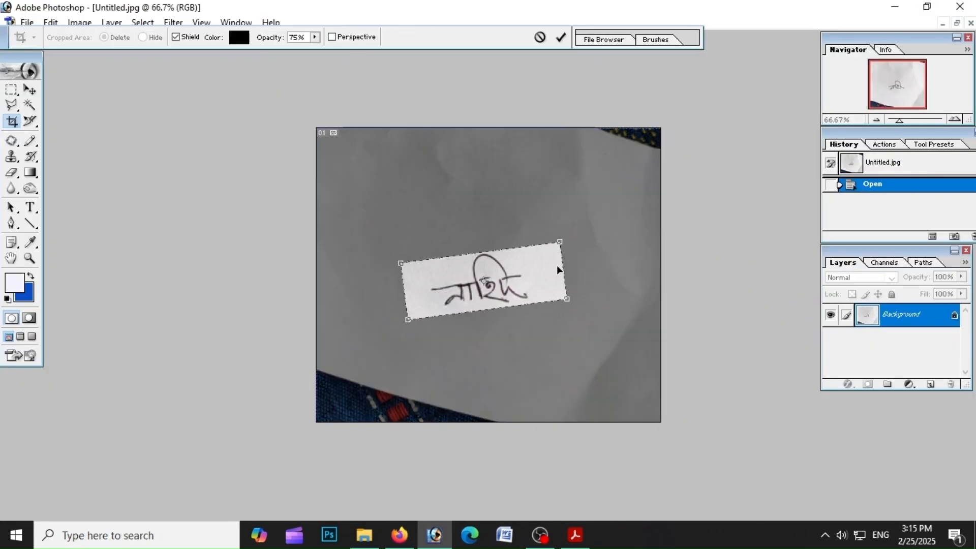
key(Return)
Use Levels with the white-point eyedropper on the paper to whiten the signature's background
scroll(557, 264, up, 8)
key(ctrl+l)
click(920, 456)
click(712, 259)
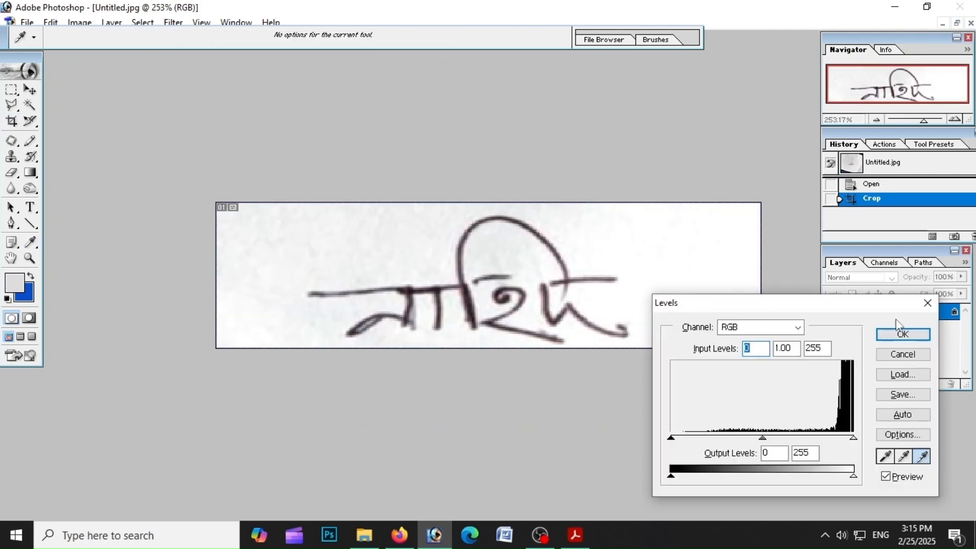
click(902, 334)
Save the signature as Untitled JPEG on the Desktop at quality 8
click(27, 22)
click(56, 154)
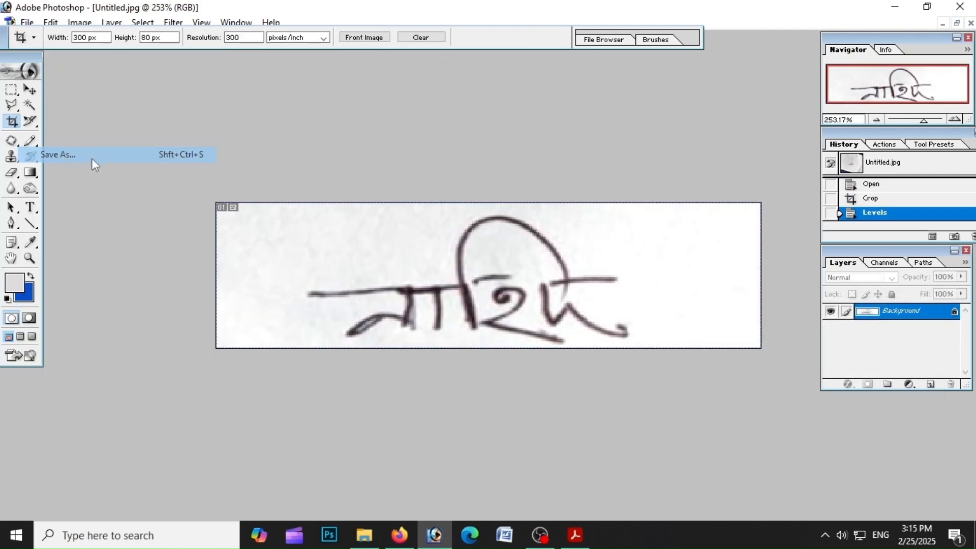
click(198, 170)
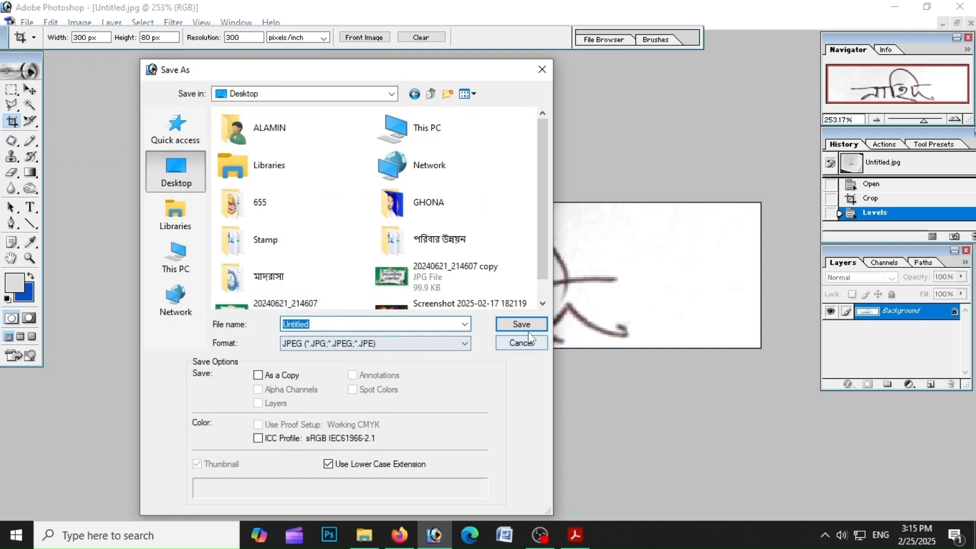
click(523, 323)
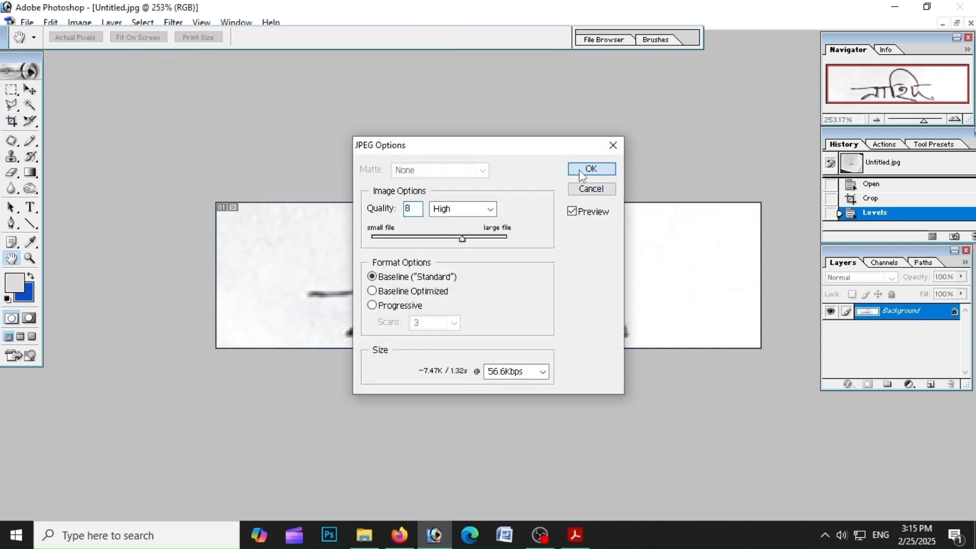
click(587, 168)
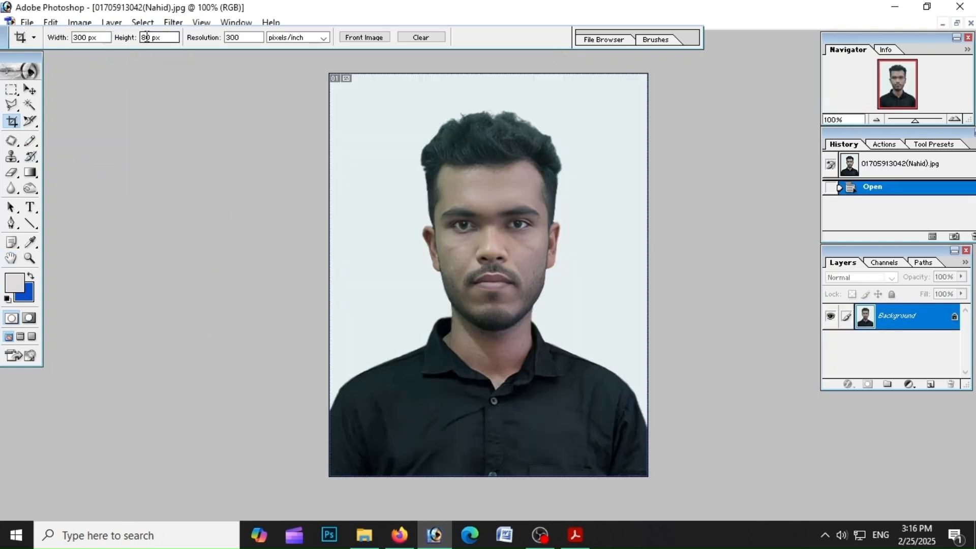
Crop the applicant photo to 300 px by 300 px around the head and shoulders
drag(146, 38, 122, 47)
text(0)
drag(505, 253, 797, 544)
key(Down)
key(Down)
key(Down)
key(Down)
key(Down)
key(Down)
key(Down)
key(Down)
key(Down)
key(Down)
key(Down)
key(Down)
key(Down)
key(Down)
key(Down)
key(Down)
key(Down)
key(Down)
key(Down)
key(Down)
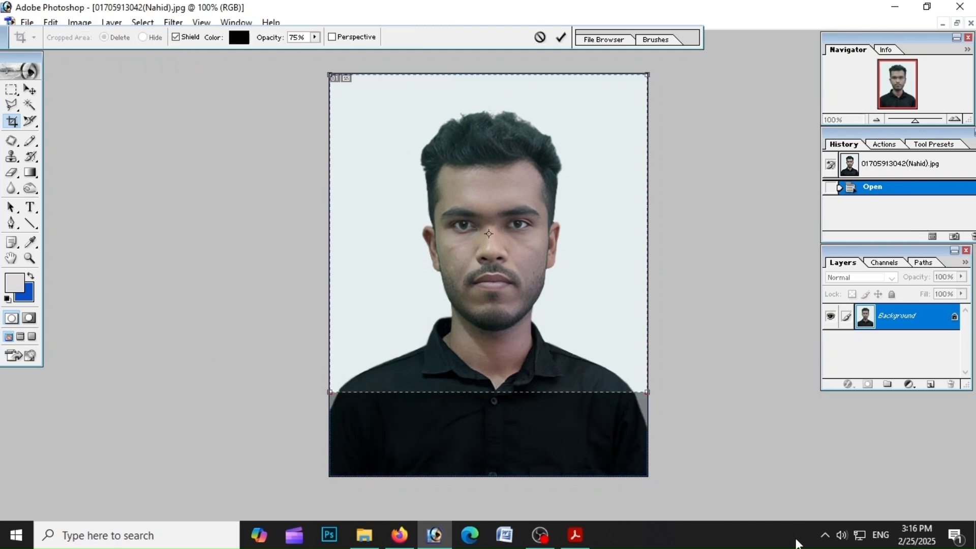
key(Down)
key(Down)
key(Down)
key(Down)
key(Return)
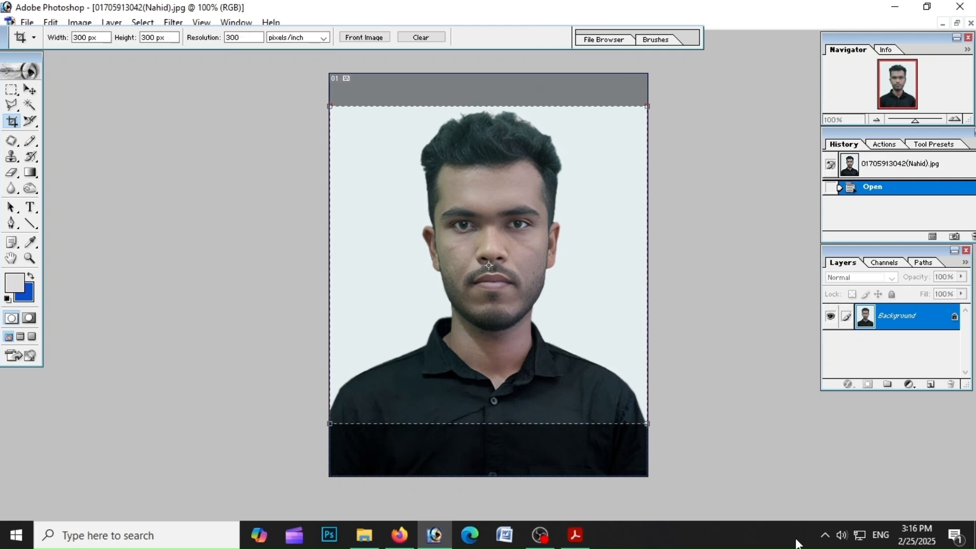
Save the cropped photo as a JPEG on the Desktop
key(ctrl+0)
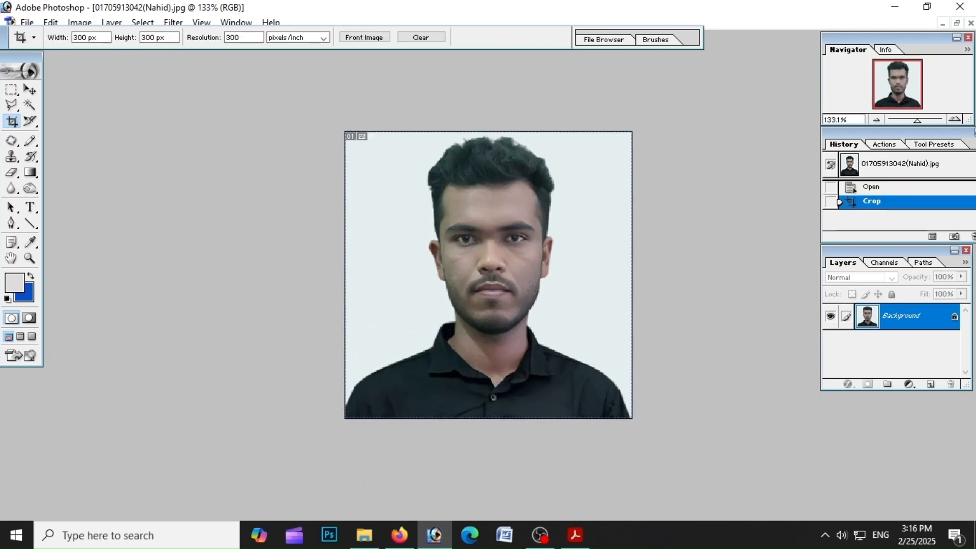
click(27, 23)
click(75, 154)
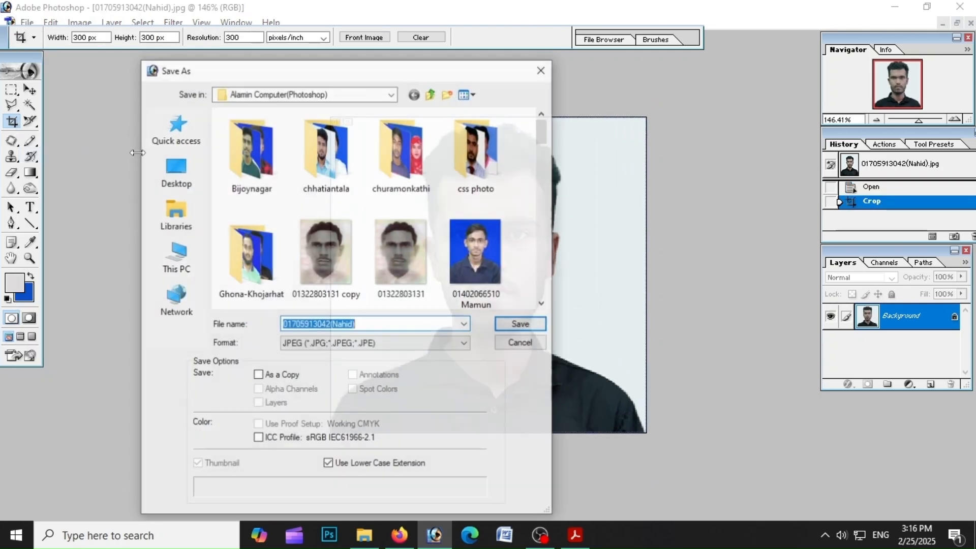
click(176, 171)
click(529, 326)
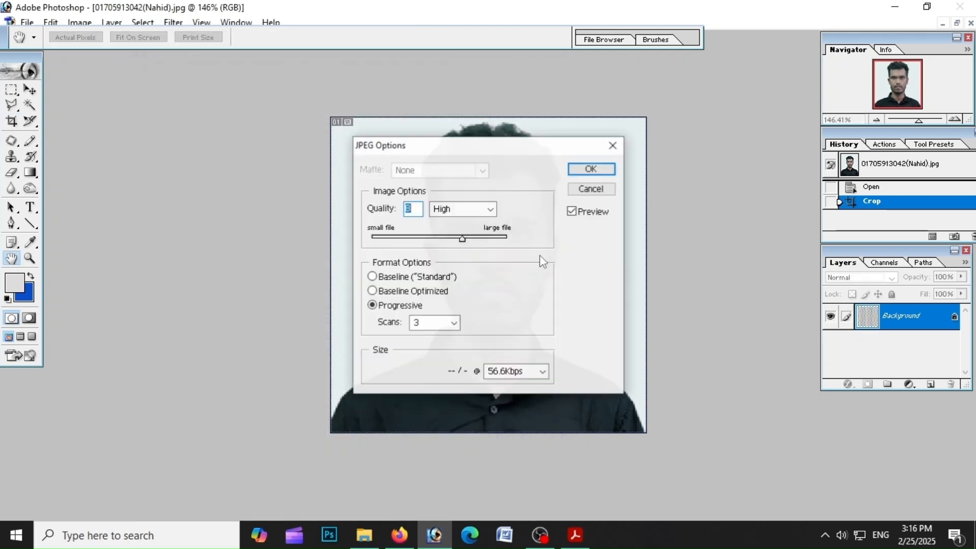
click(590, 168)
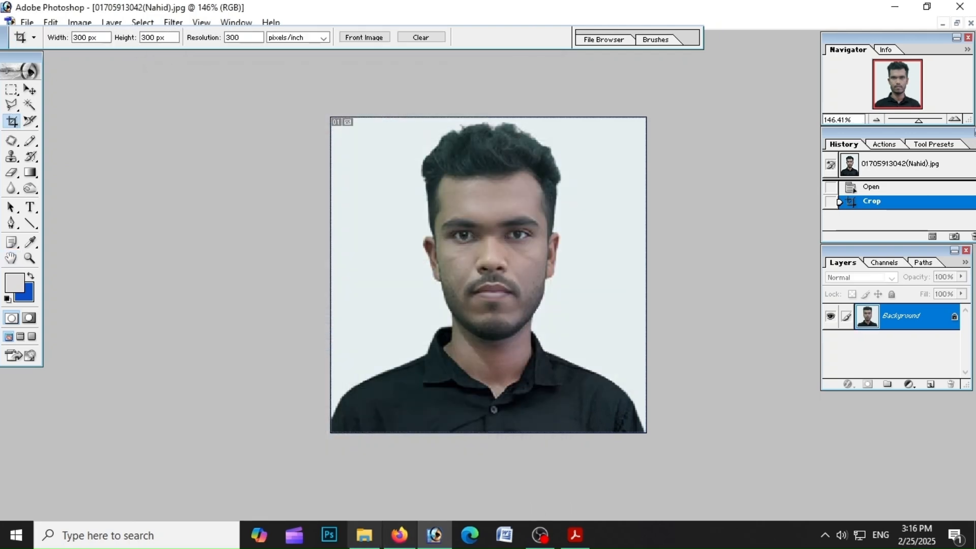
Switch to the browser and upload the cropped photo from the Desktop as the applicant photo
click(399, 535)
click(432, 253)
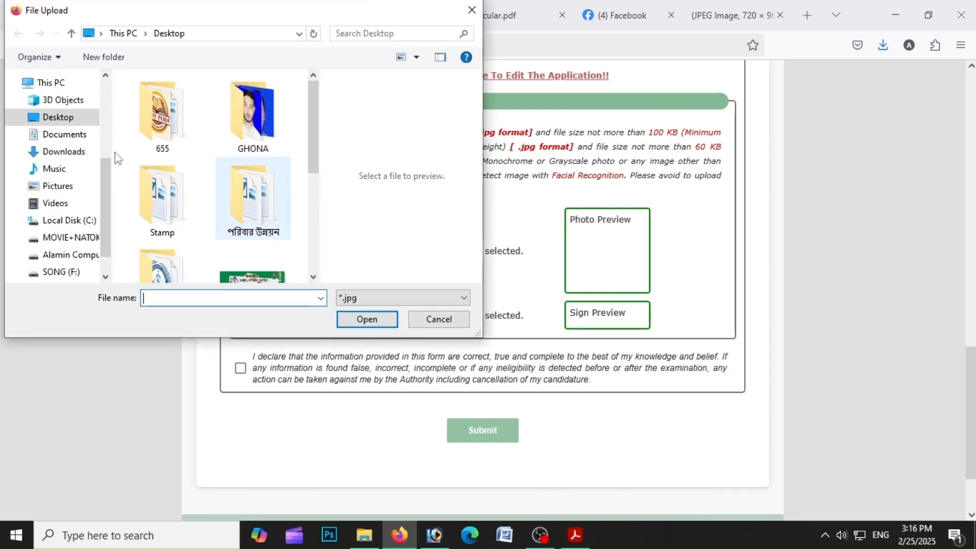
scroll(303, 180, down, 5)
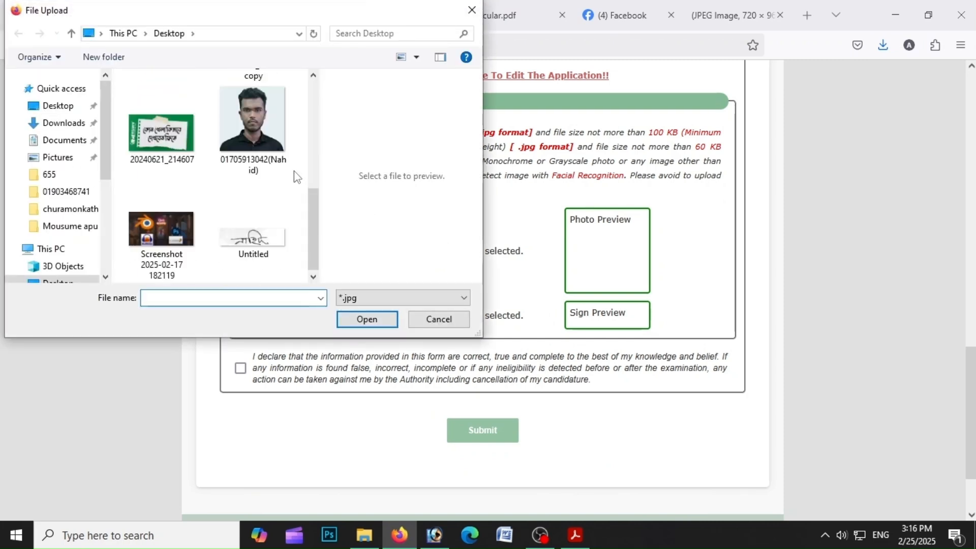
click(274, 152)
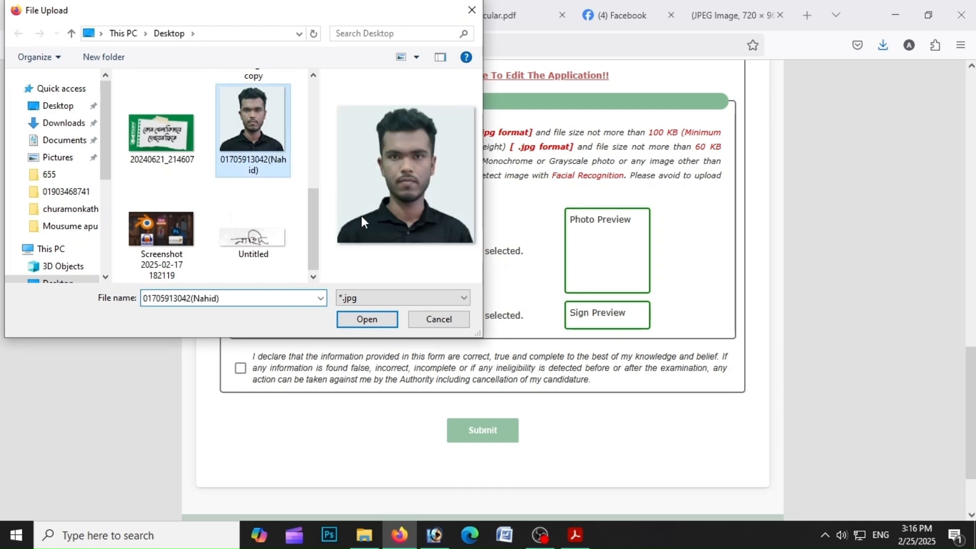
click(376, 322)
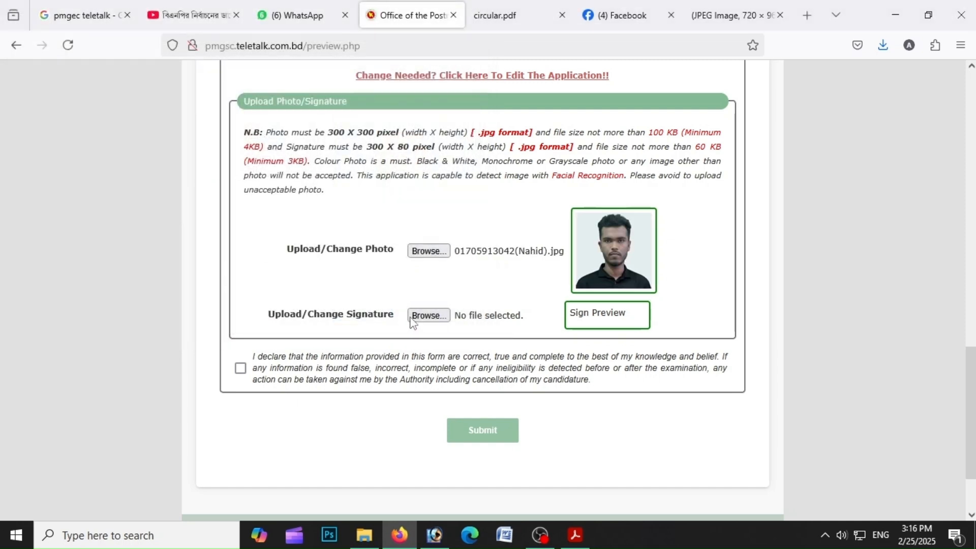
Upload Untitled.jpg from the Desktop as the applicant signature
click(423, 315)
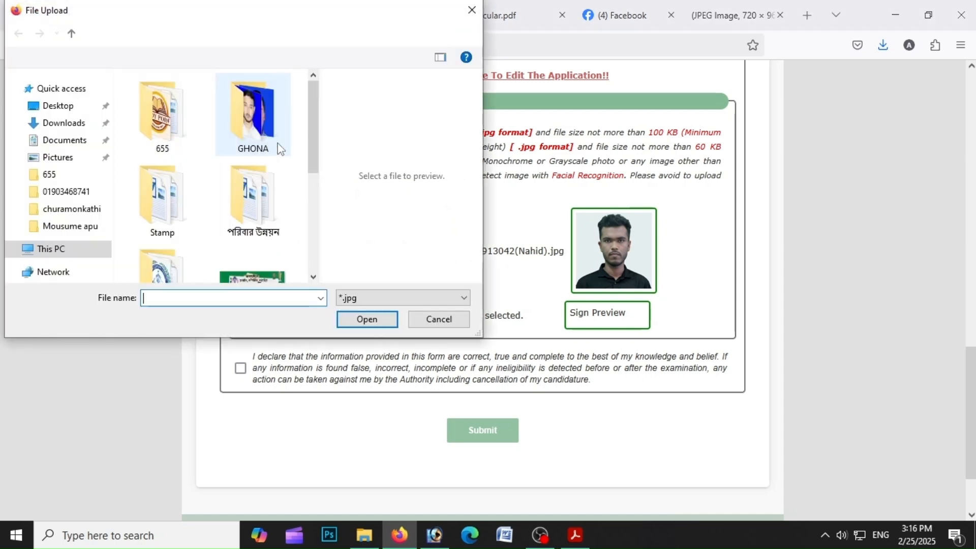
scroll(216, 187, down, 1)
scroll(216, 192, down, 3)
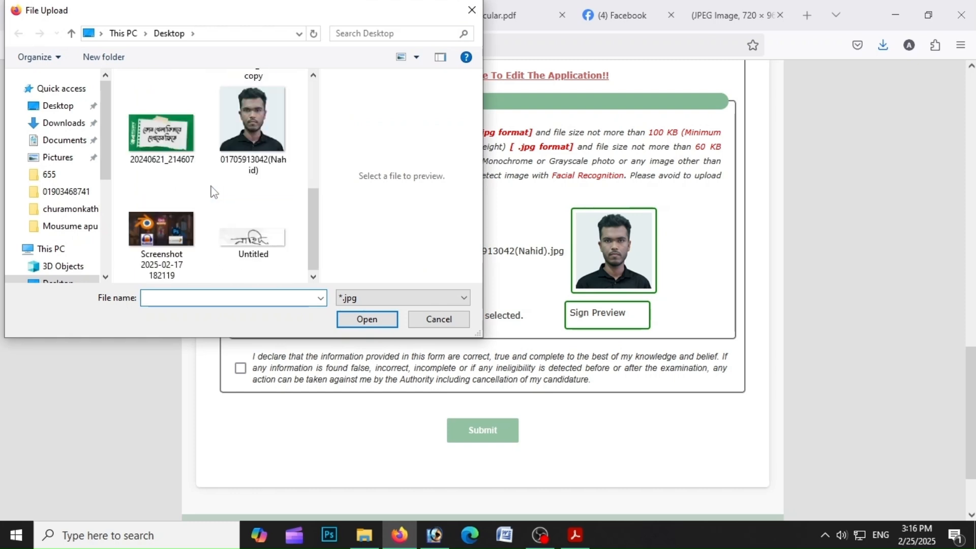
click(284, 245)
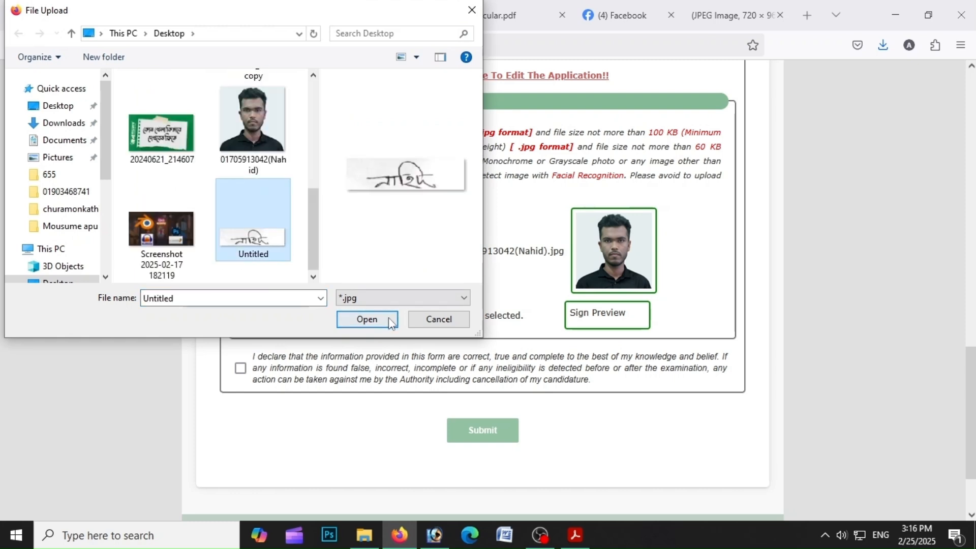
click(367, 319)
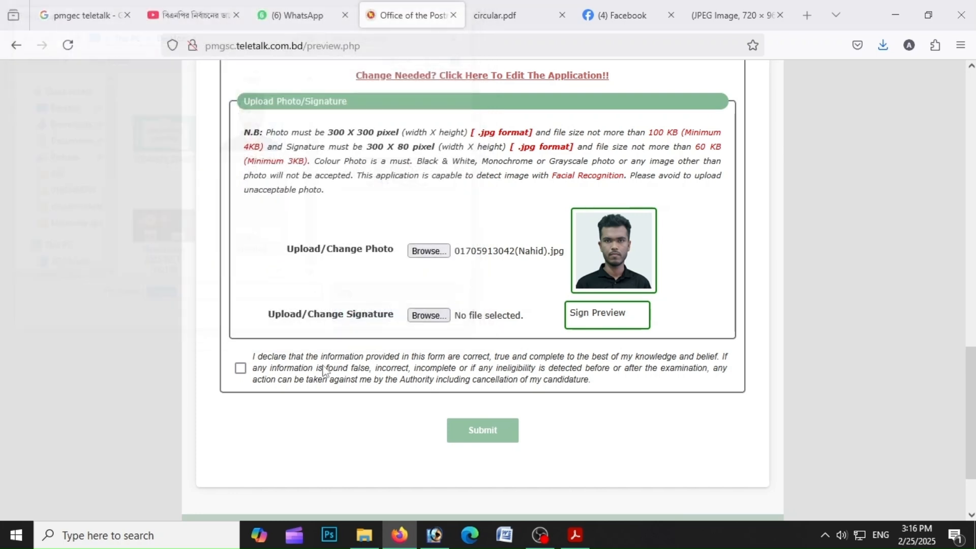
Tick the declaration checkbox and submit the application
click(251, 372)
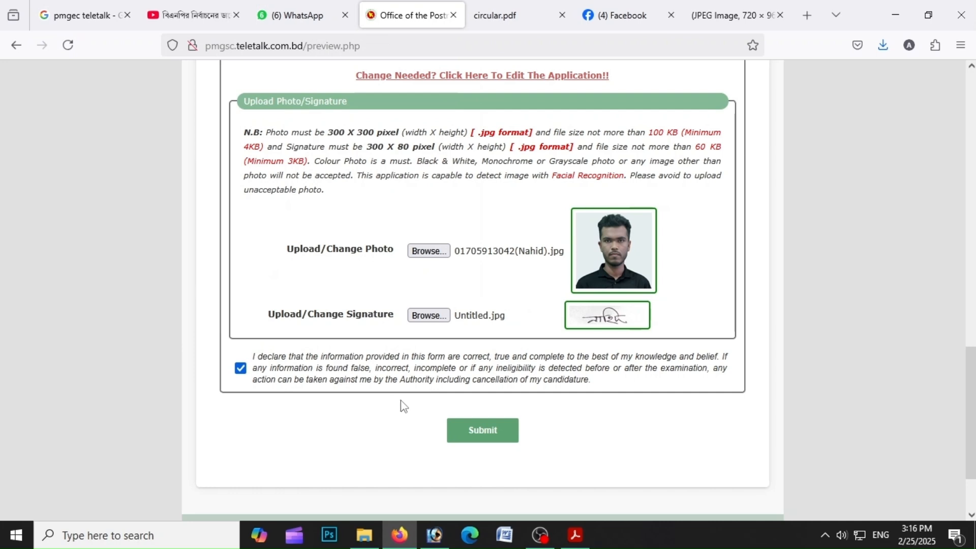
click(487, 433)
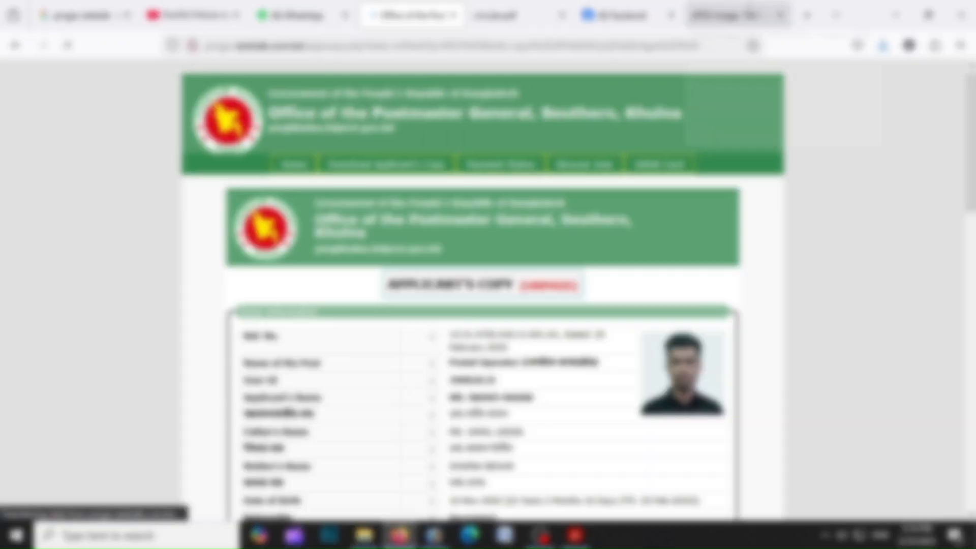
Download the applicant's copy PDF and scroll to its SMS fee payment instructions
scroll(807, 376, down, 6)
scroll(807, 381, down, 8)
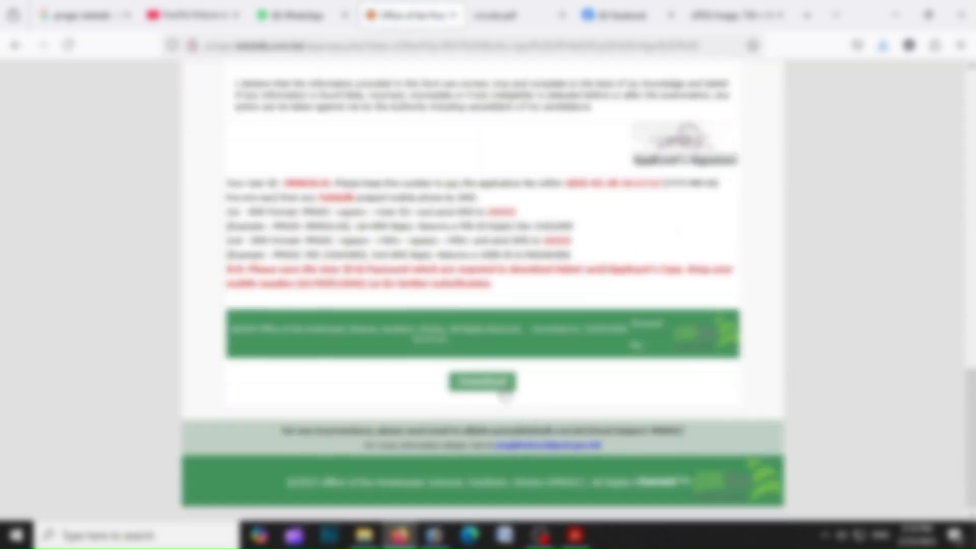
click(503, 389)
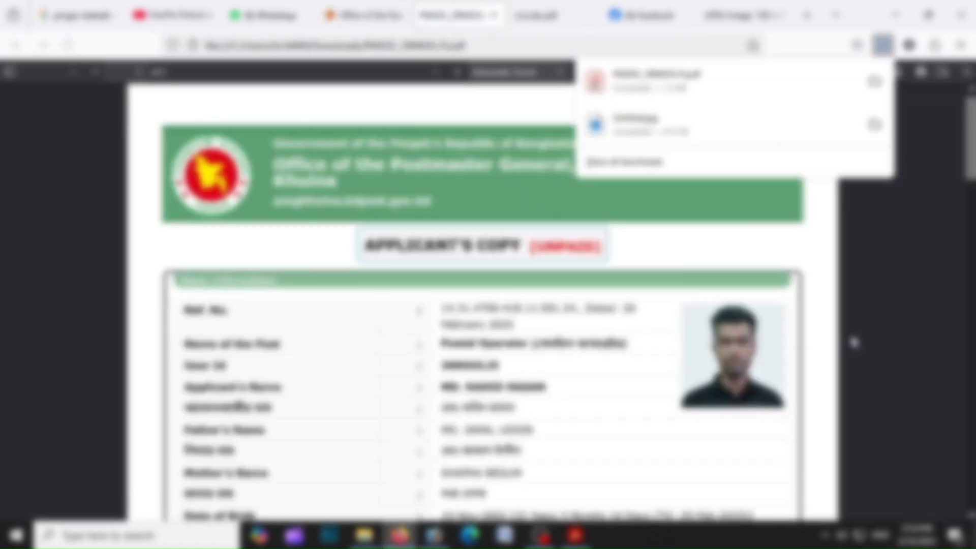
scroll(859, 326, down, 5)
scroll(858, 323, down, 15)
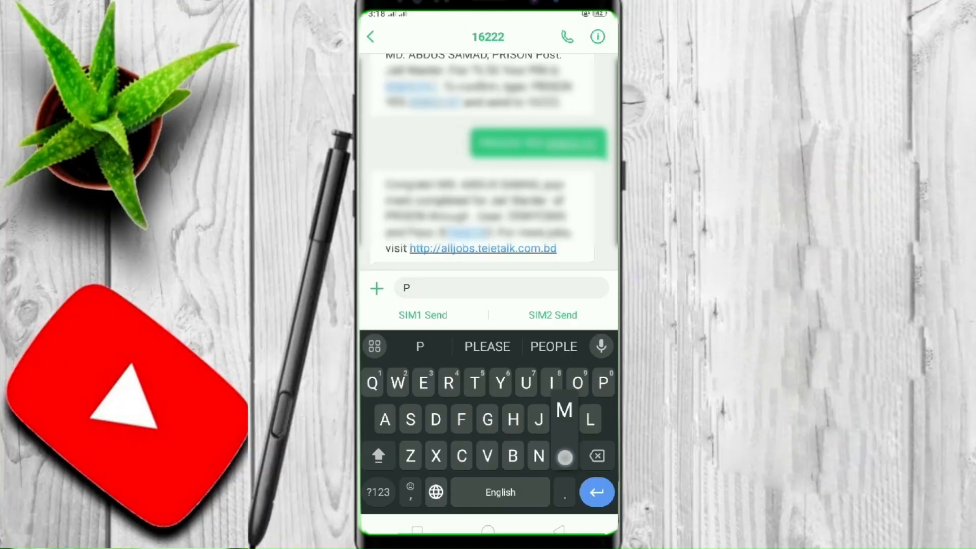
Send the first fee SMS to 16222 from SIM2, reading PMGSC followed by the applicant's User ID
text(MG)
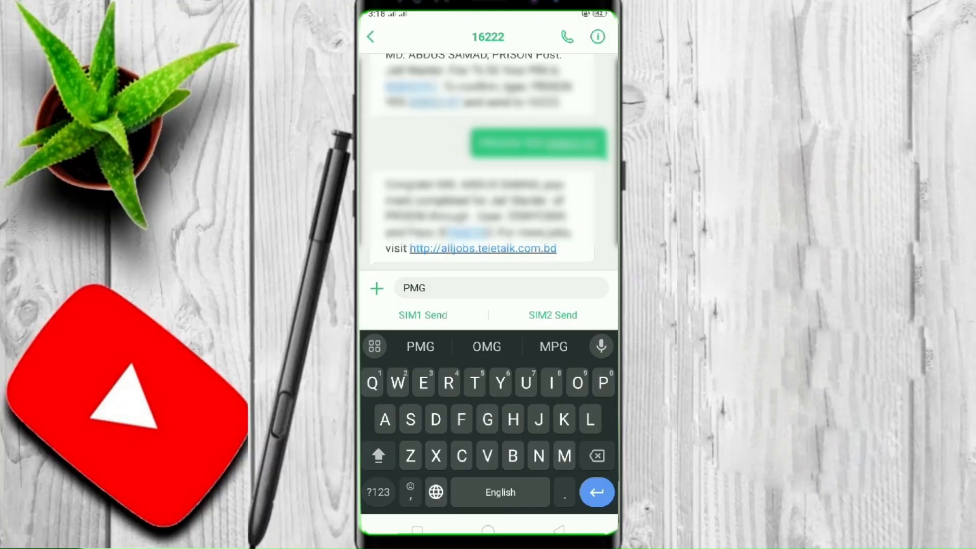
text(SC )
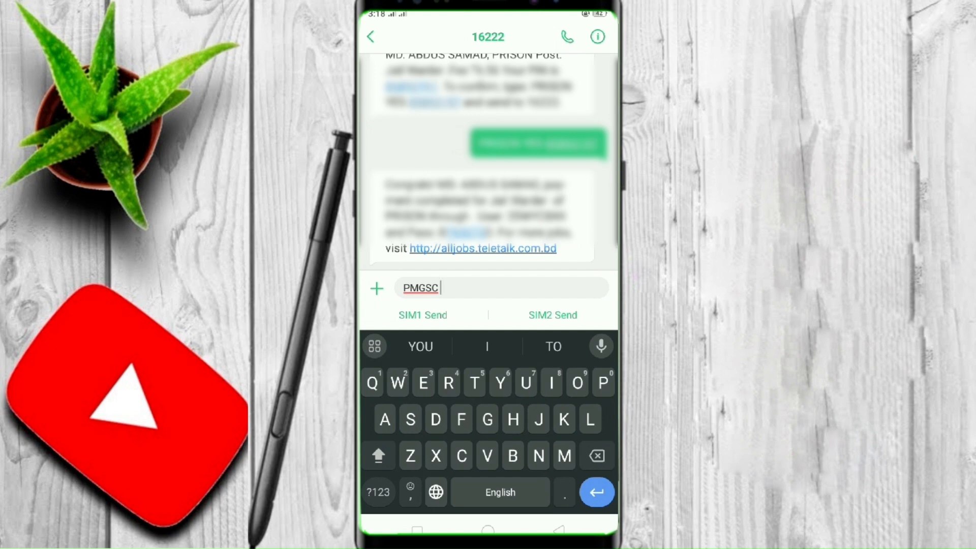
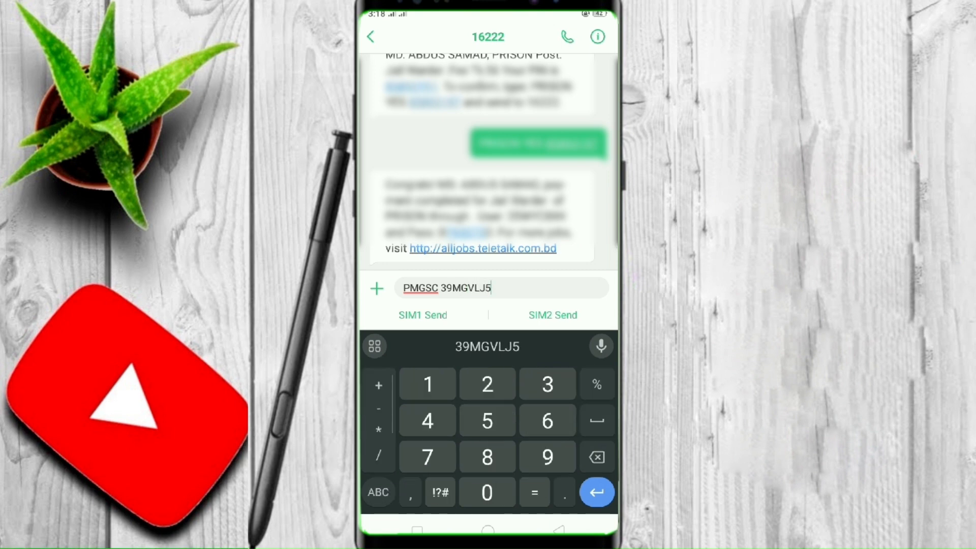
click(554, 315)
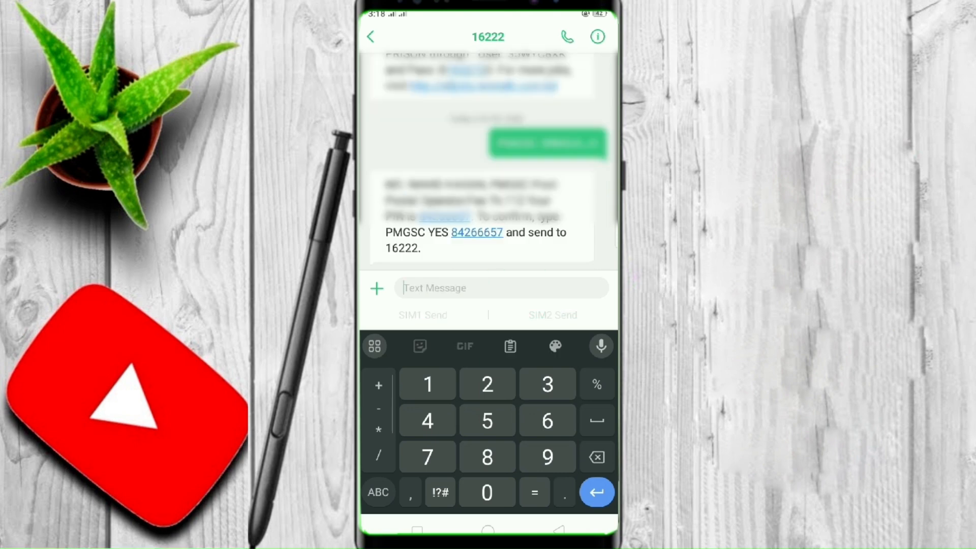
Compose the confirmation SMS starting with 'PMGSC YES' and copy the PIN from the reply message to add to it
click(559, 530)
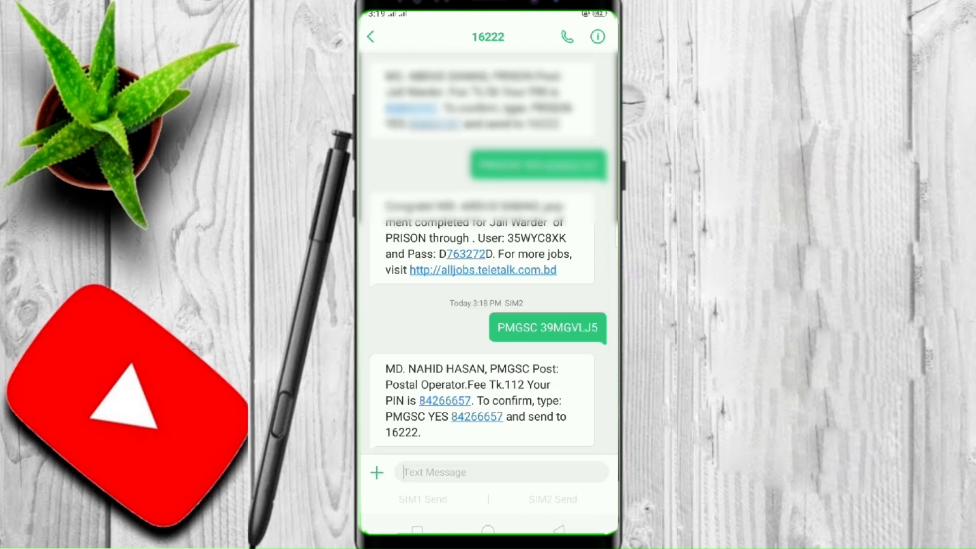
text(M)
text(G)
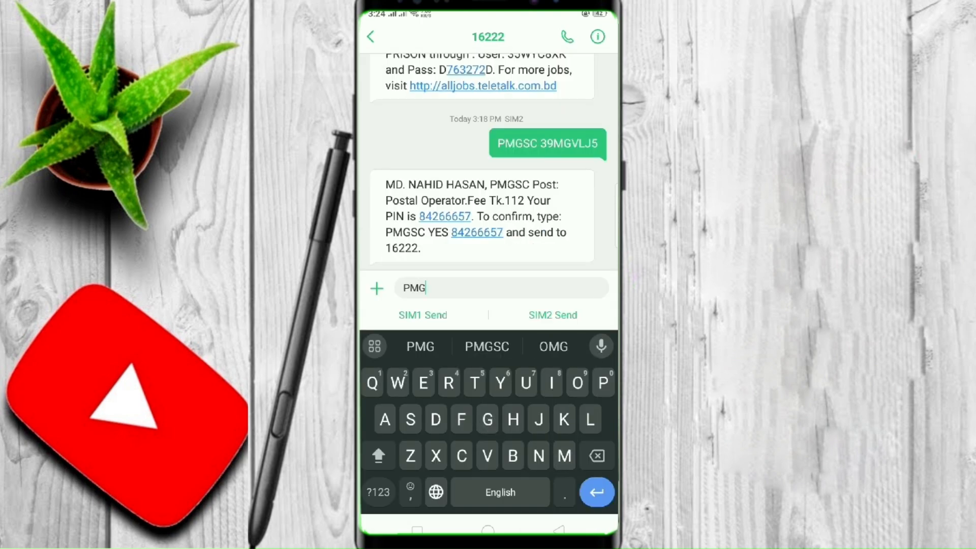
text(SC)
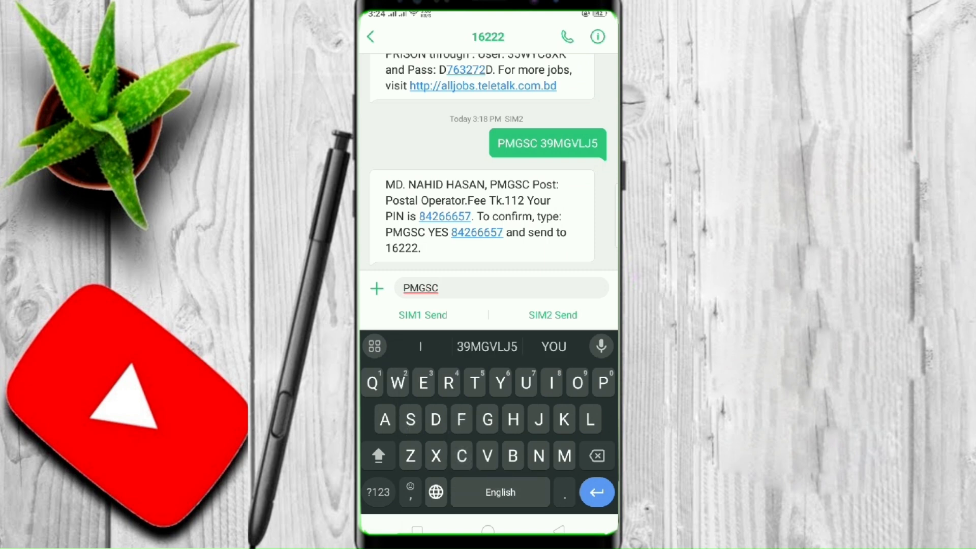
text( YES)
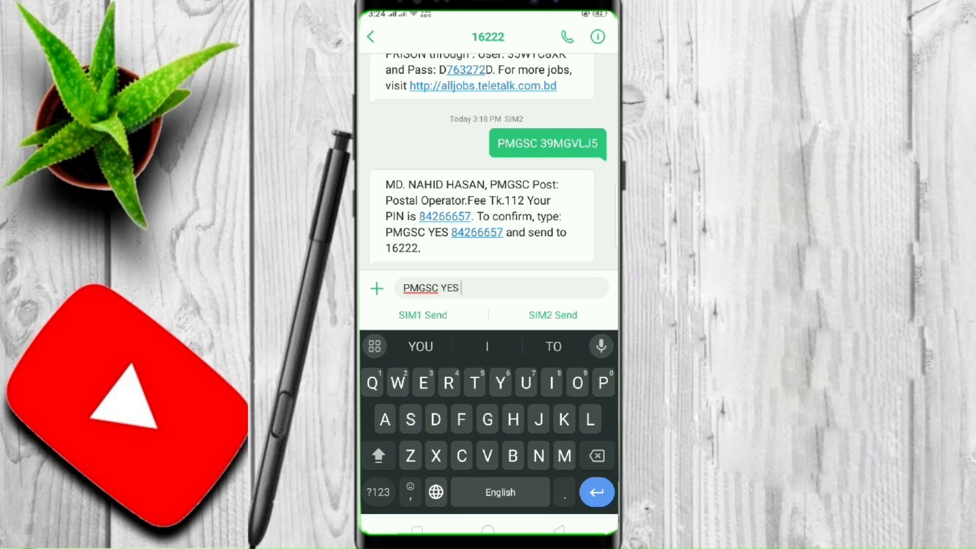
click(495, 233)
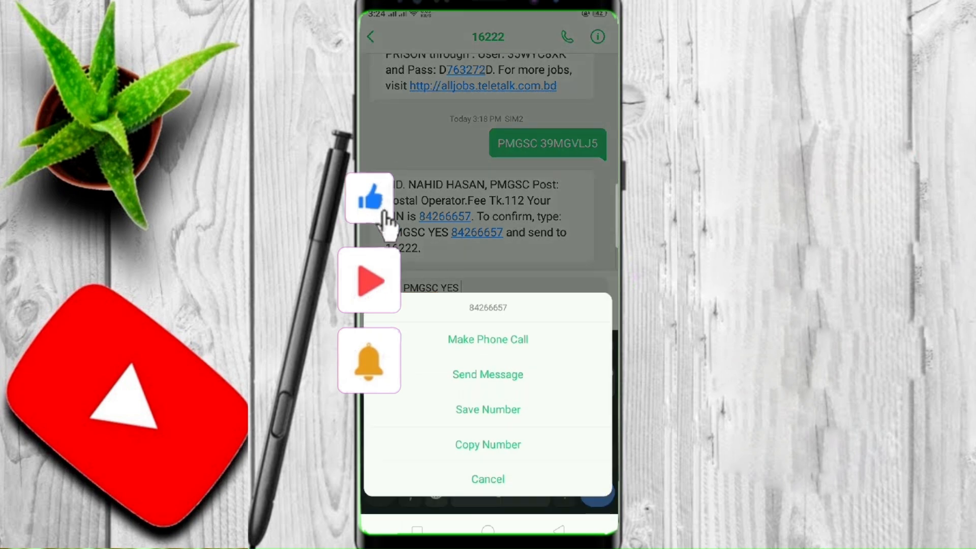
click(514, 440)
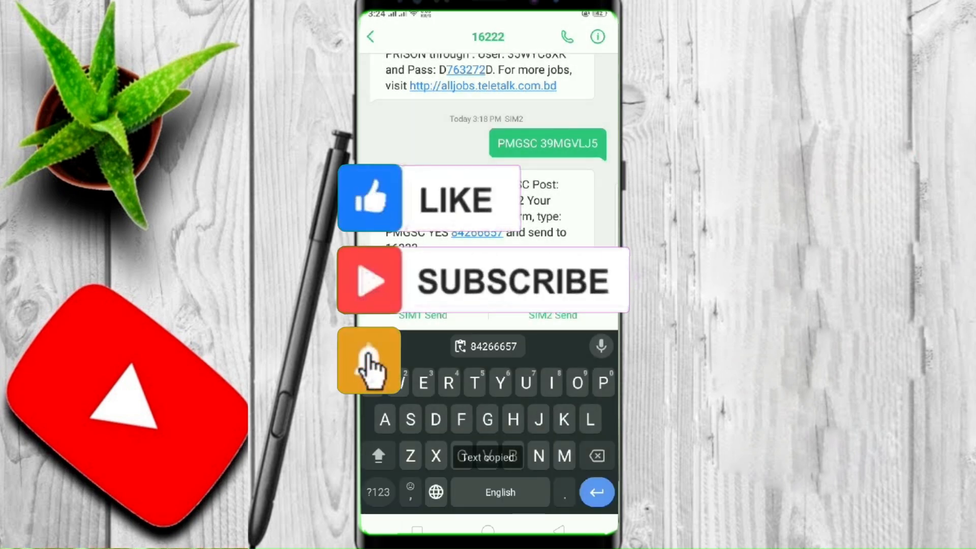
click(553, 315)
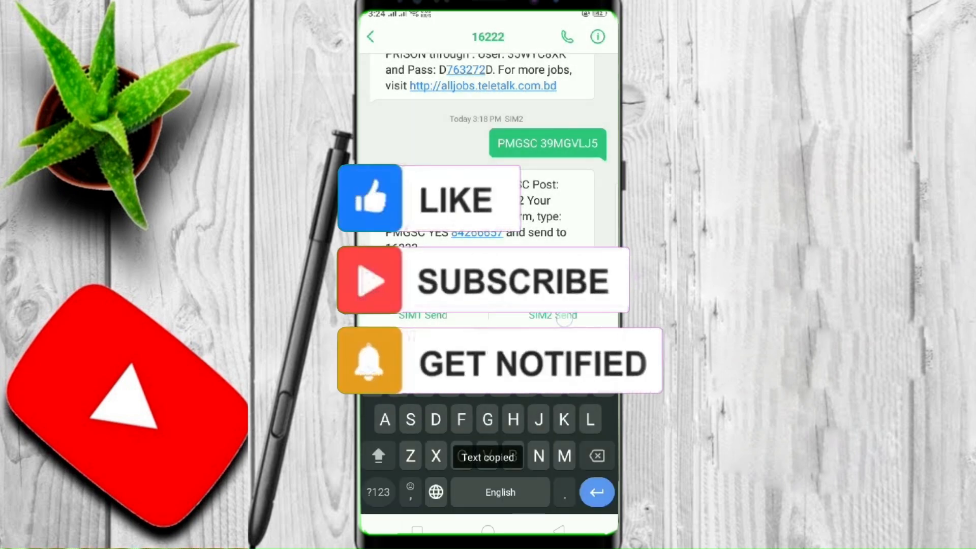